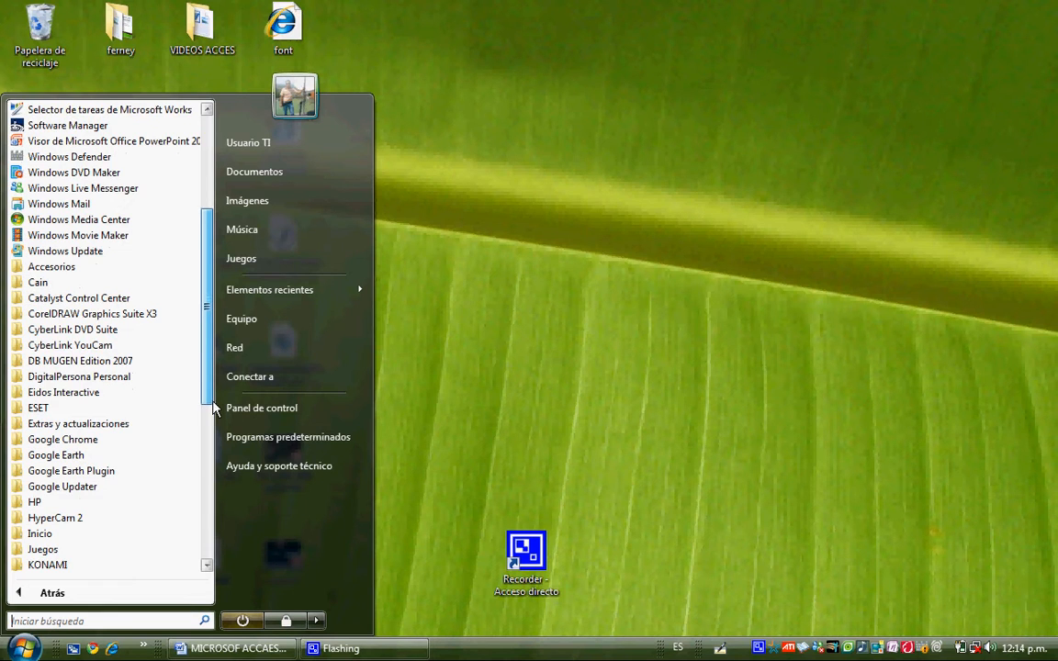
Launch Microsoft Office Access 2007 from the Microsoft Office program group.
left_click_drag(212, 402, 219, 479)
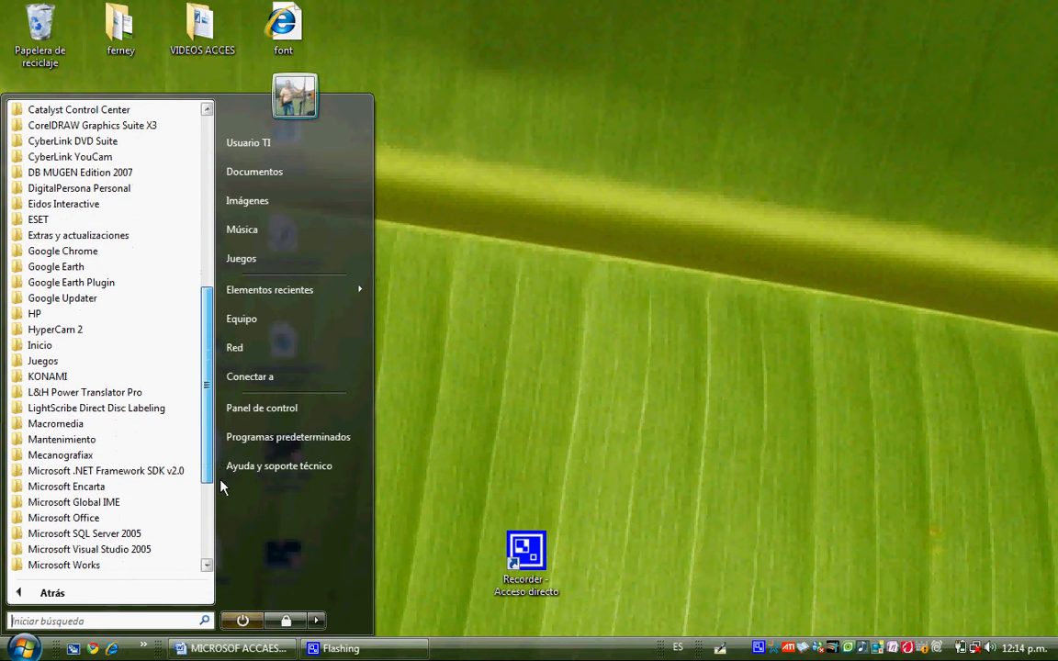
left_click(124, 519)
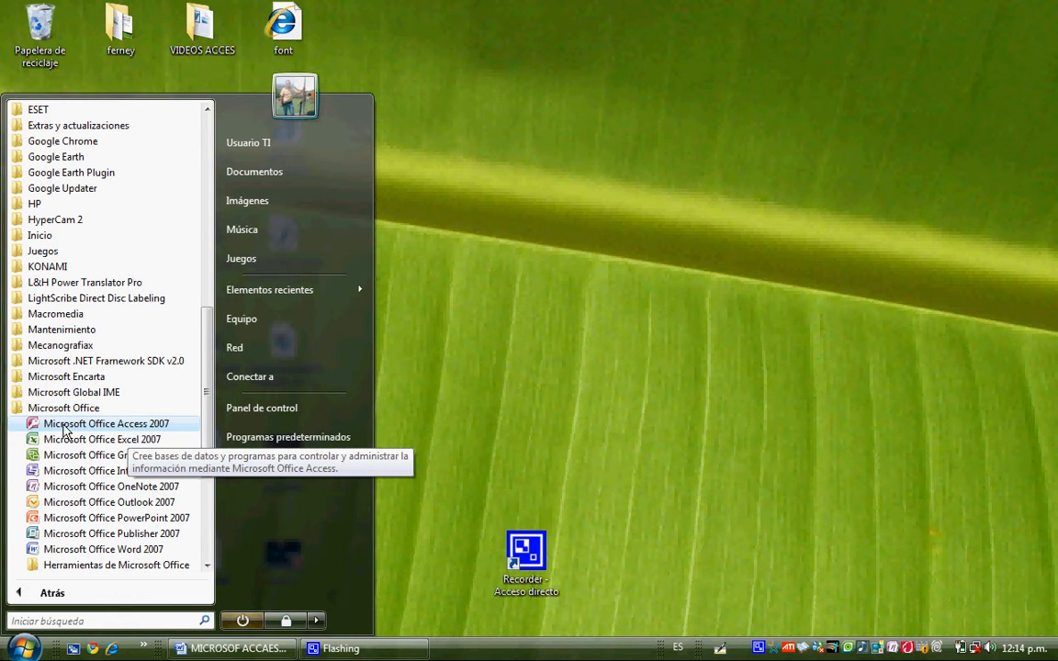
left_click(32, 429)
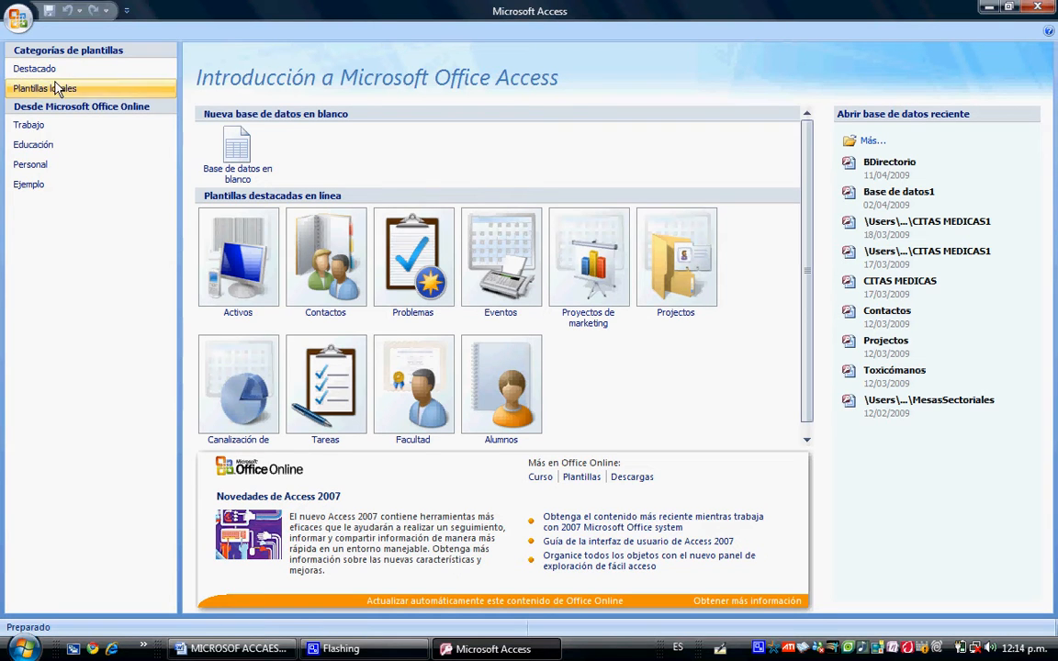
Review the Educación, Personal and Plantillas locales template categories and return to the Destacado page.
left_click(60, 154)
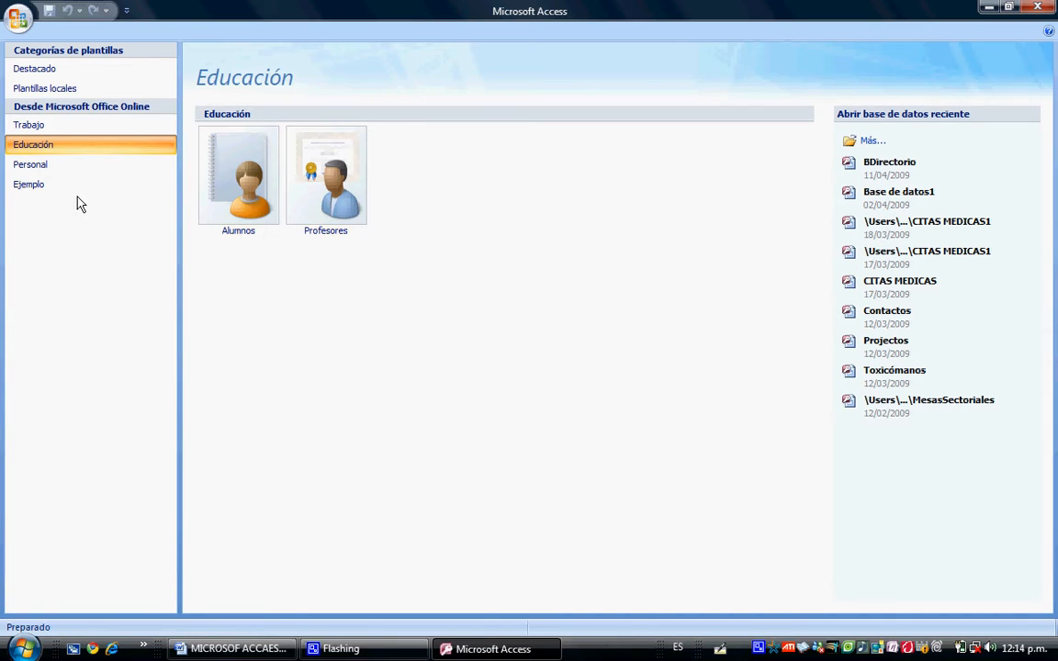
left_click(77, 169)
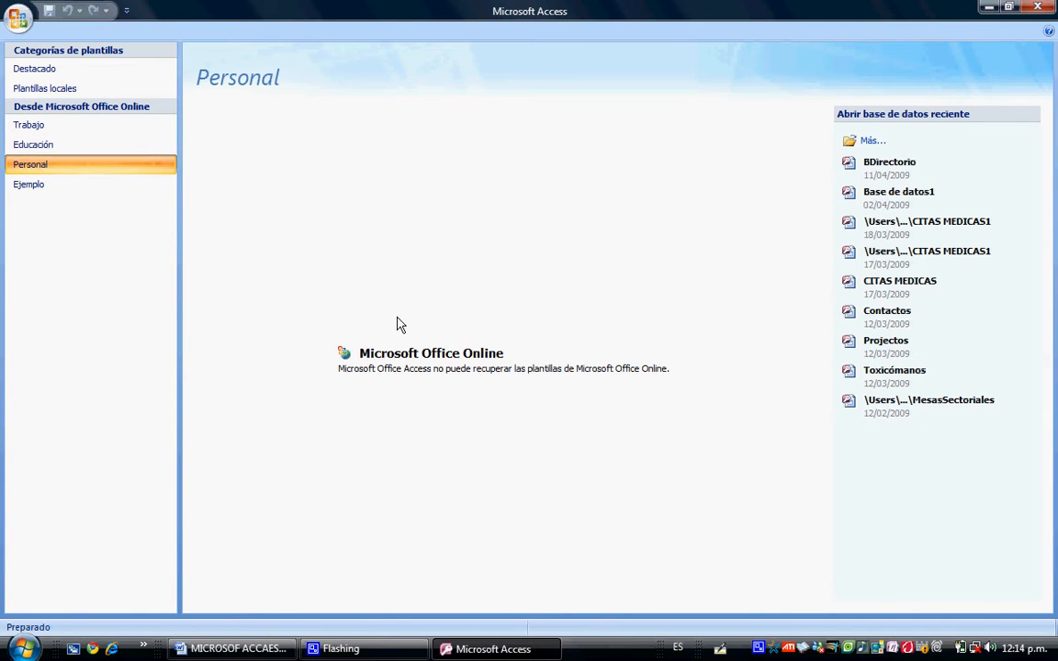
left_click(83, 91)
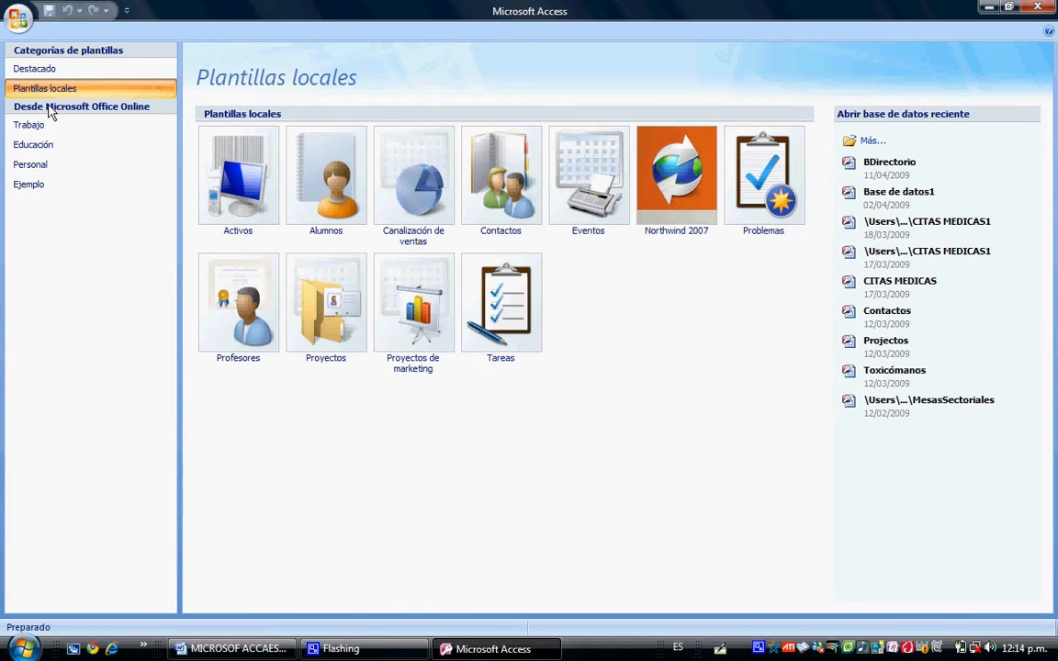
left_click(36, 70)
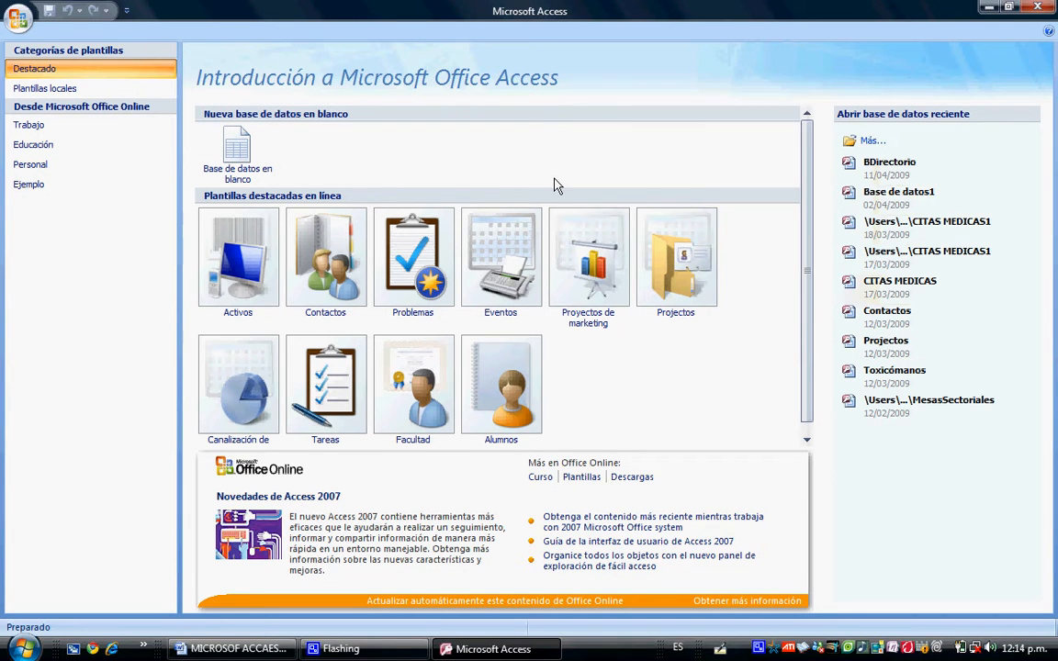
Start a new blank database with the file name bdirectorion.
left_click(237, 154)
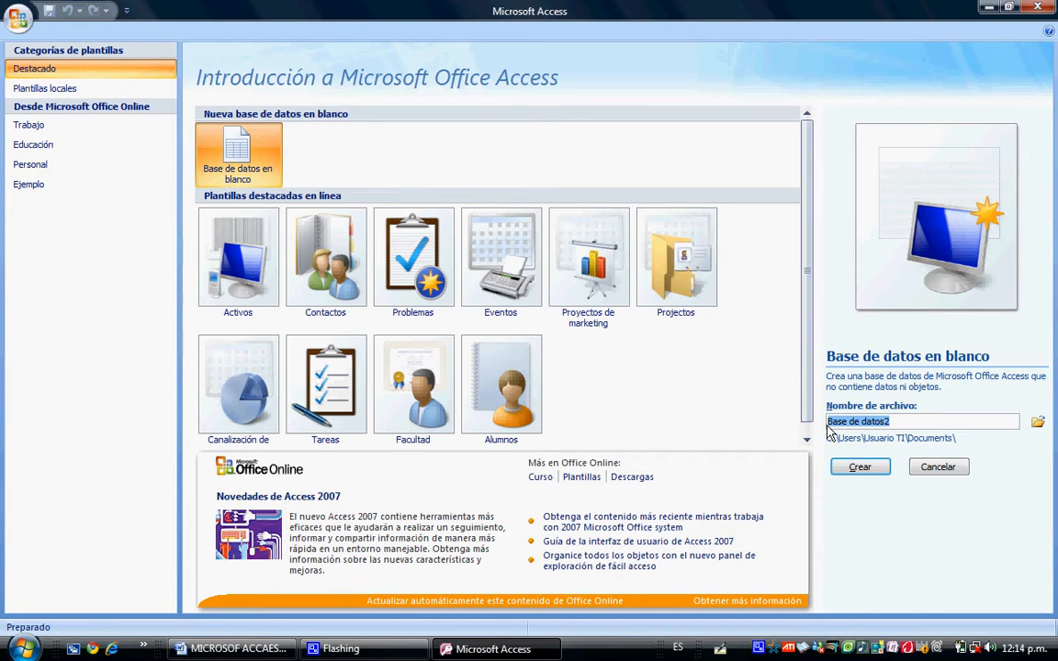
type("bdirectorion")
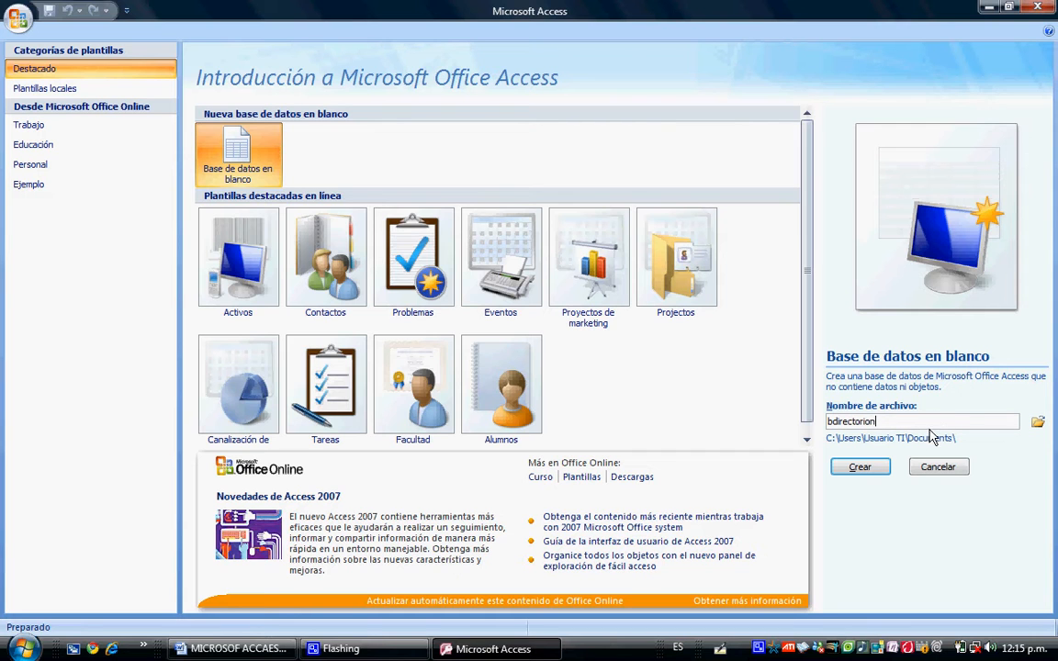
Create a folder named "access 12a 2 pm" in Documentos and open it as the database's save location.
left_click(1039, 422)
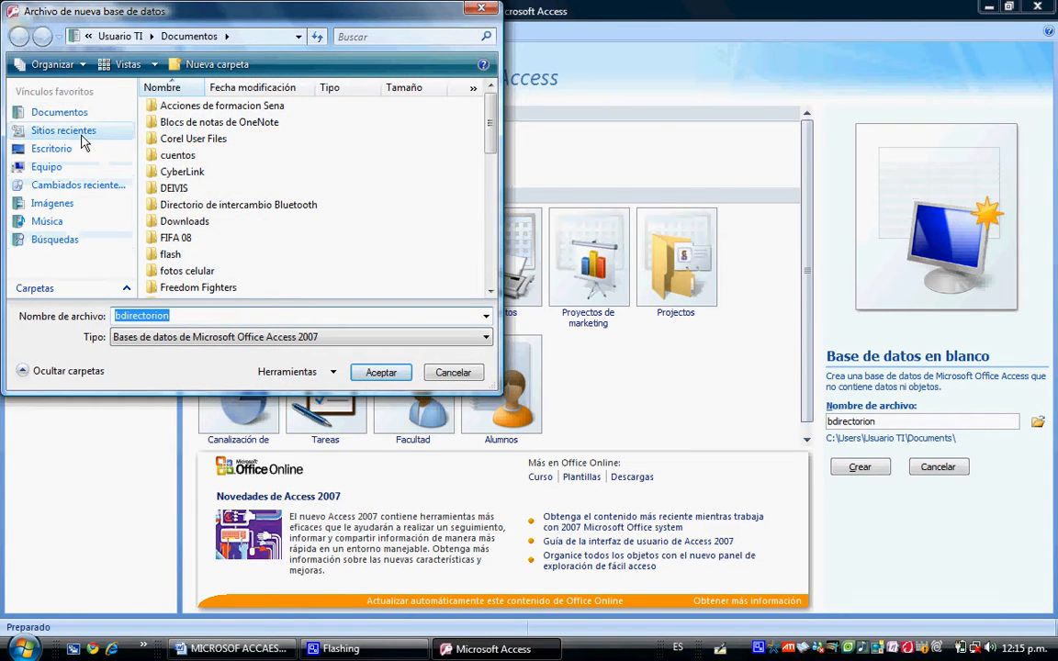
left_click(82, 115)
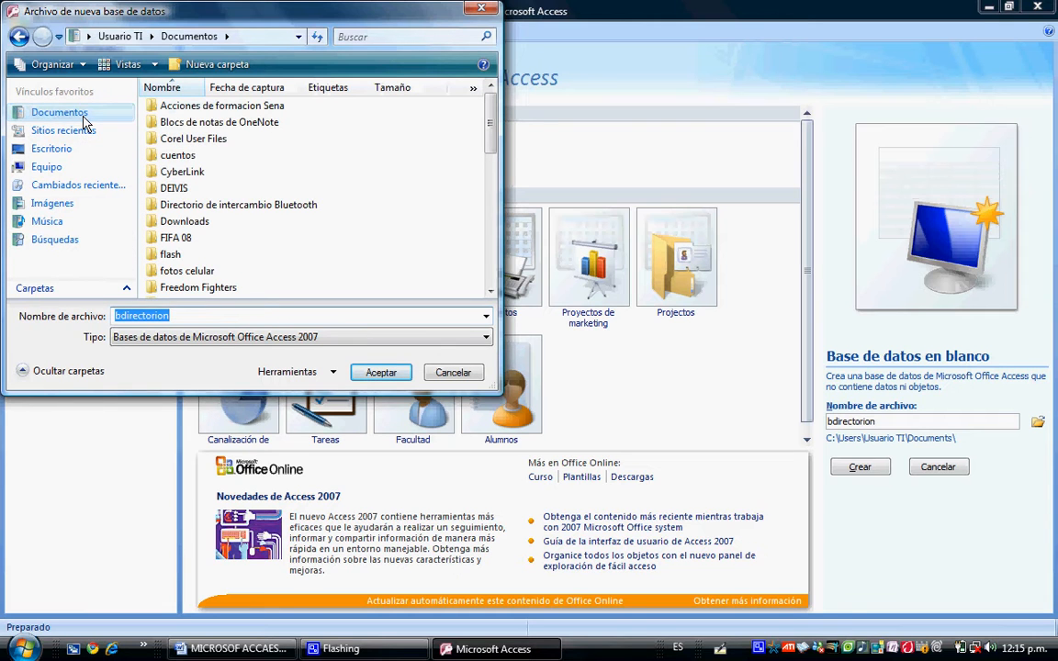
left_click(202, 66)
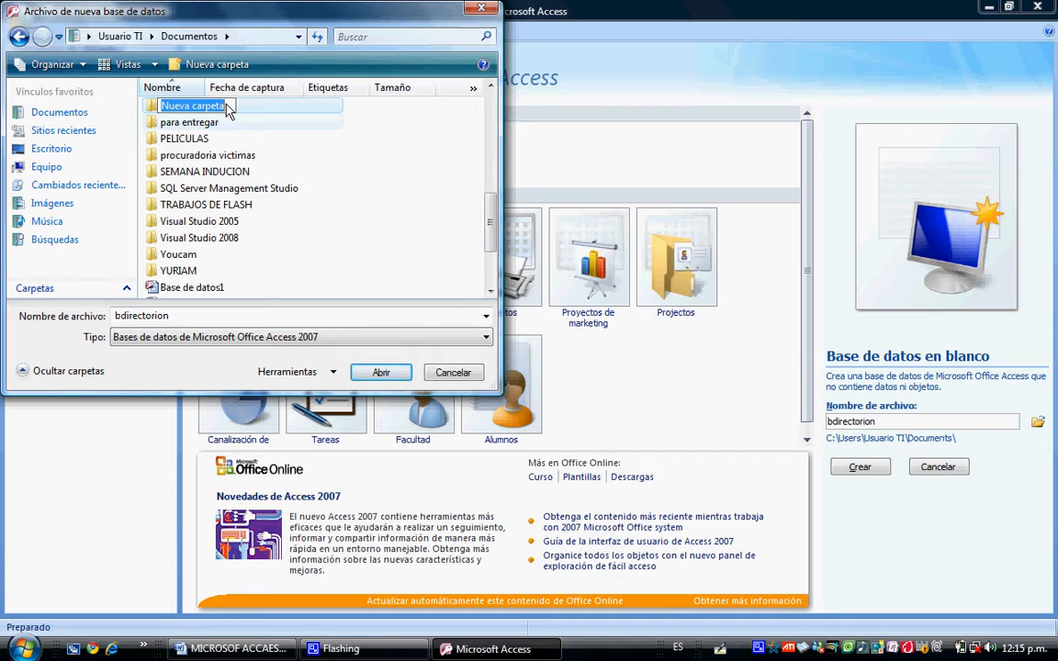
type("acces")
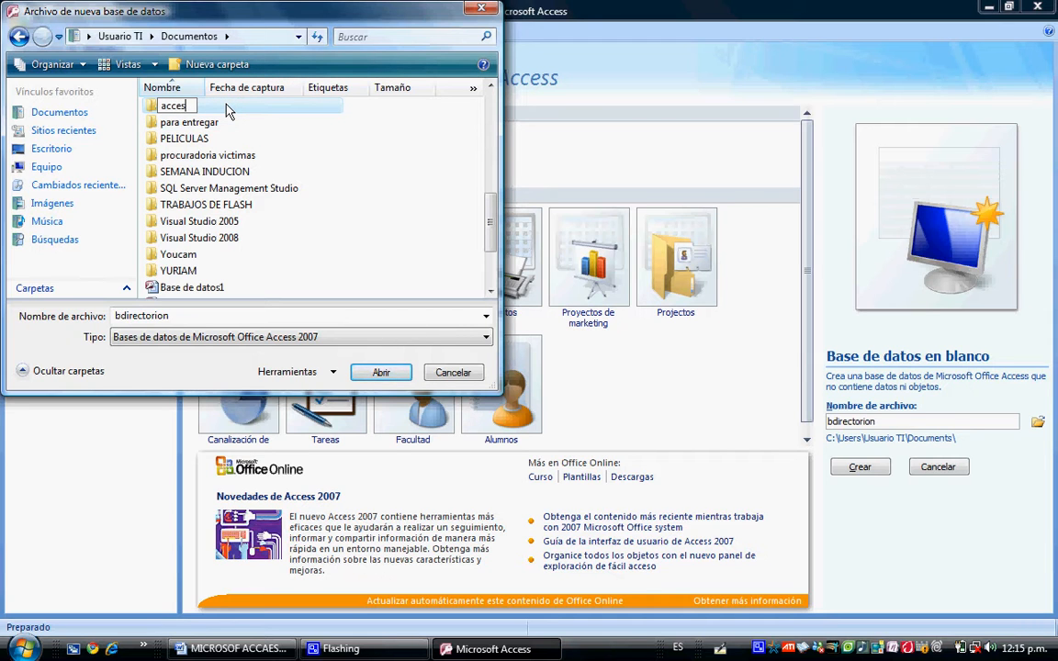
type("s")
type("12a ")
type("2")
type(" pr")
double_click(255, 114)
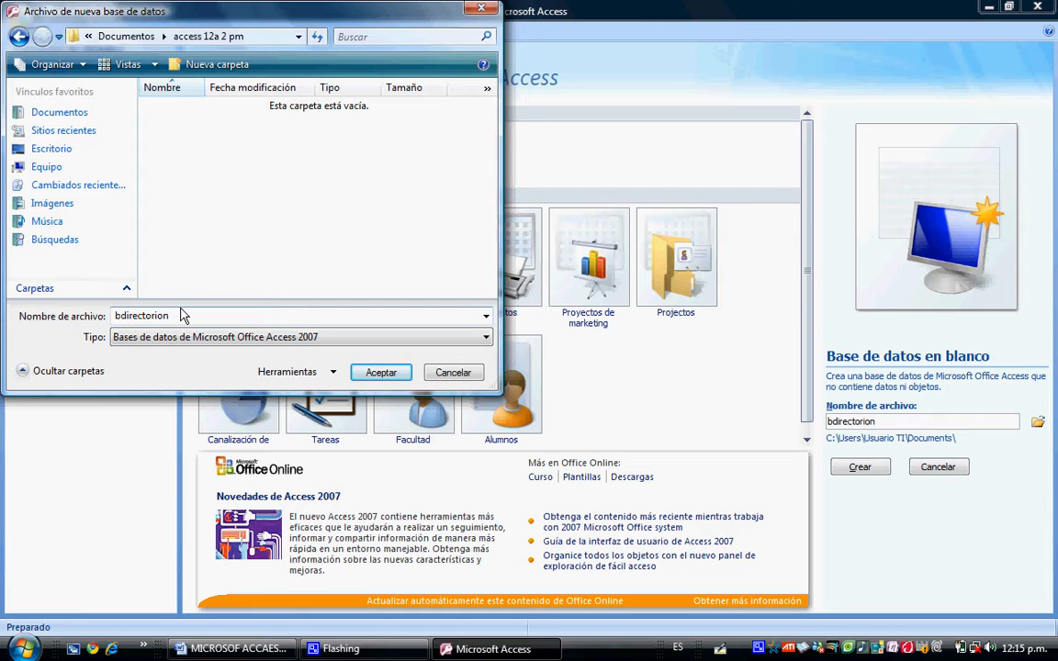
Accept the "access 12a 2 pm" folder as the location and create the bdirectorion database.
left_click(380, 374)
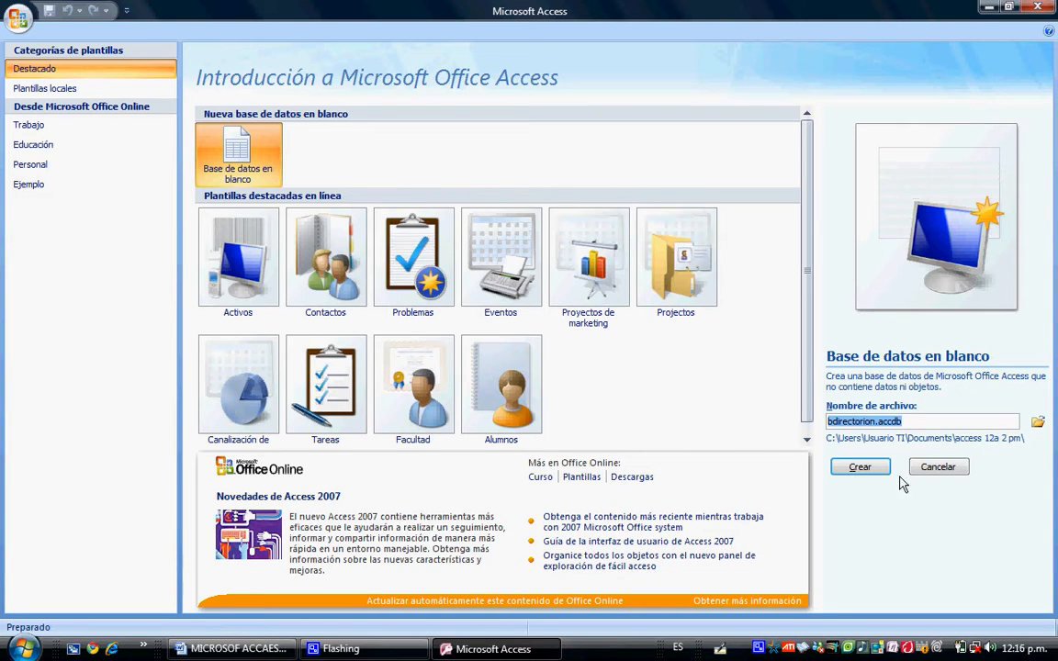
left_click(864, 468)
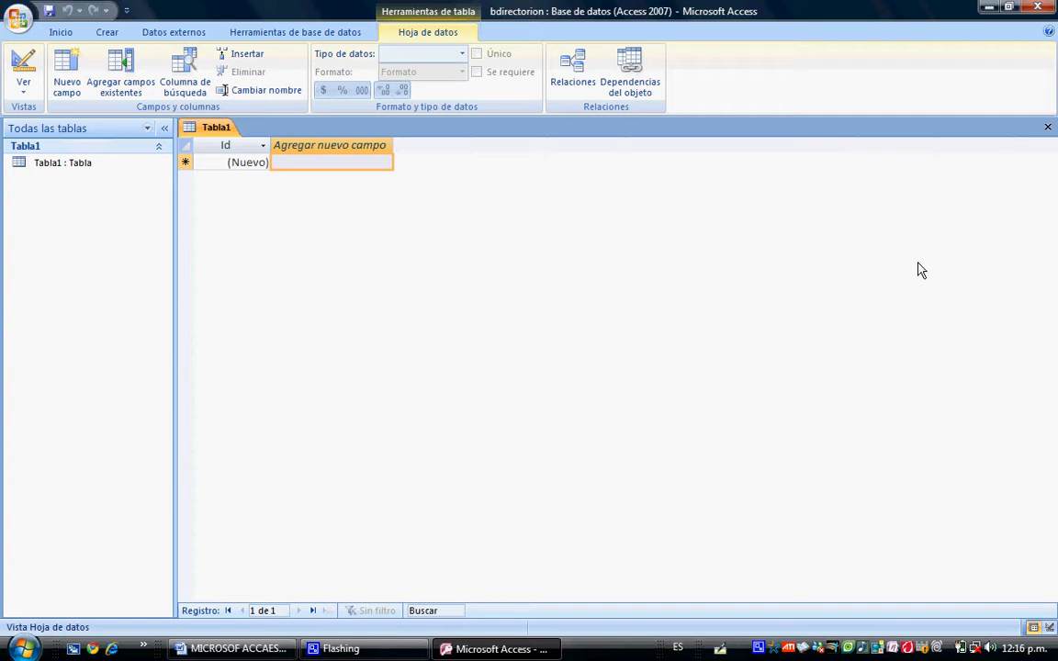
Close the default empty table and create a new blank table.
left_click(1047, 127)
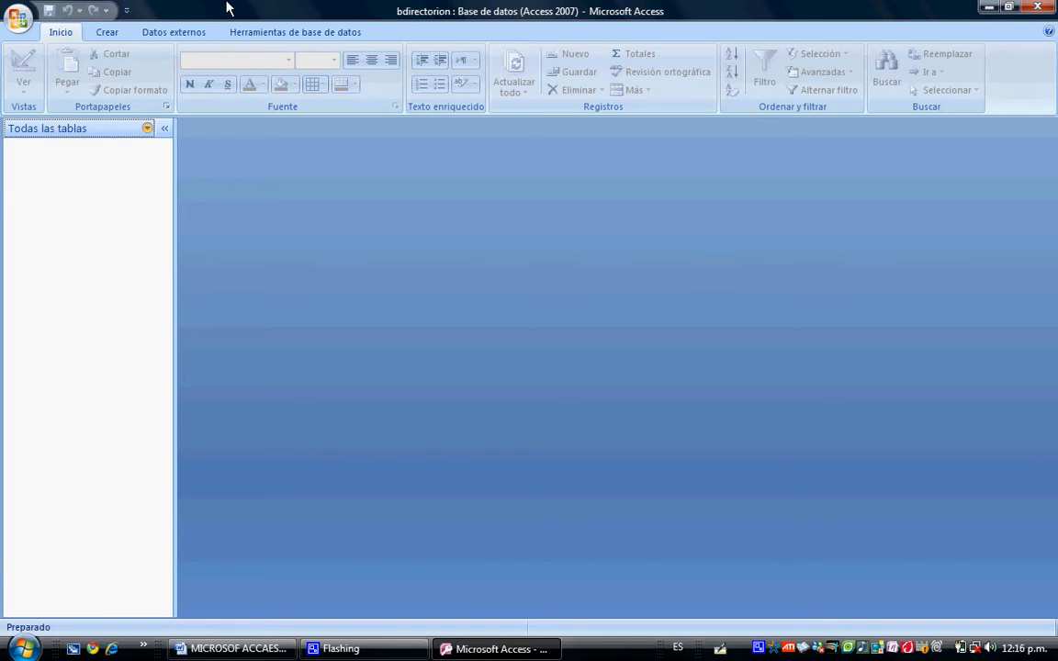
left_click(107, 33)
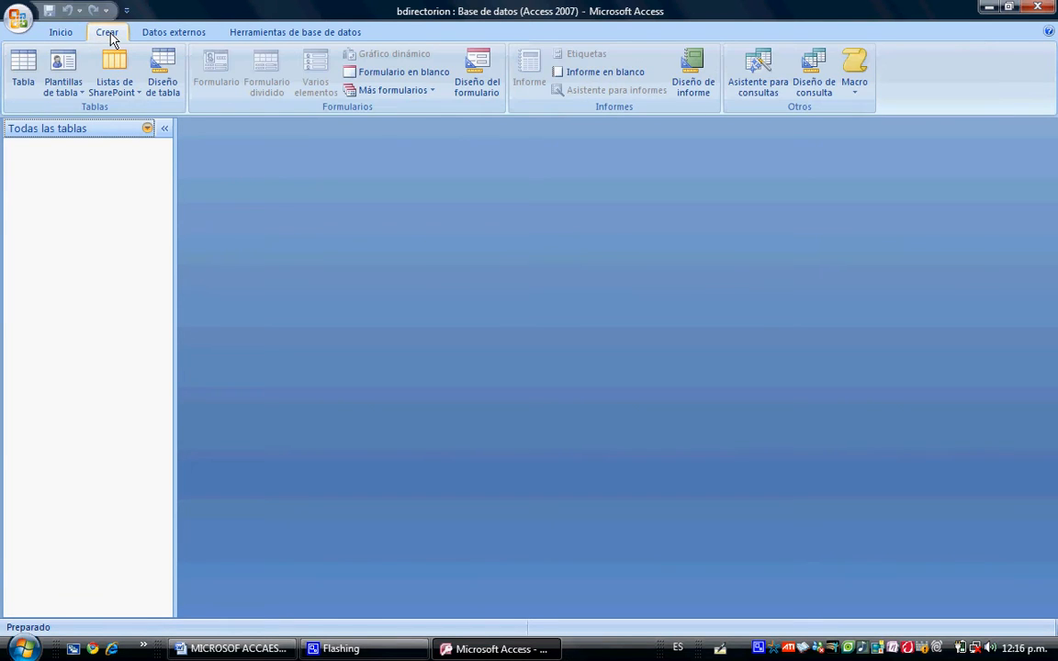
left_click(23, 88)
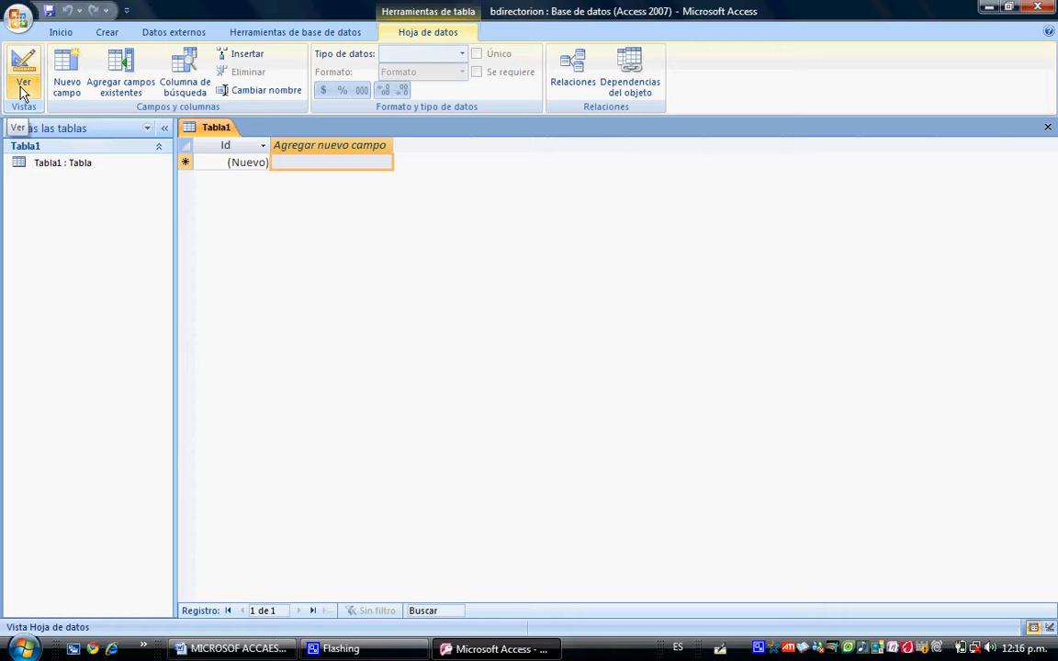
Switch to the Word document, examine the table of field definitions, and return to Access.
left_click(235, 650)
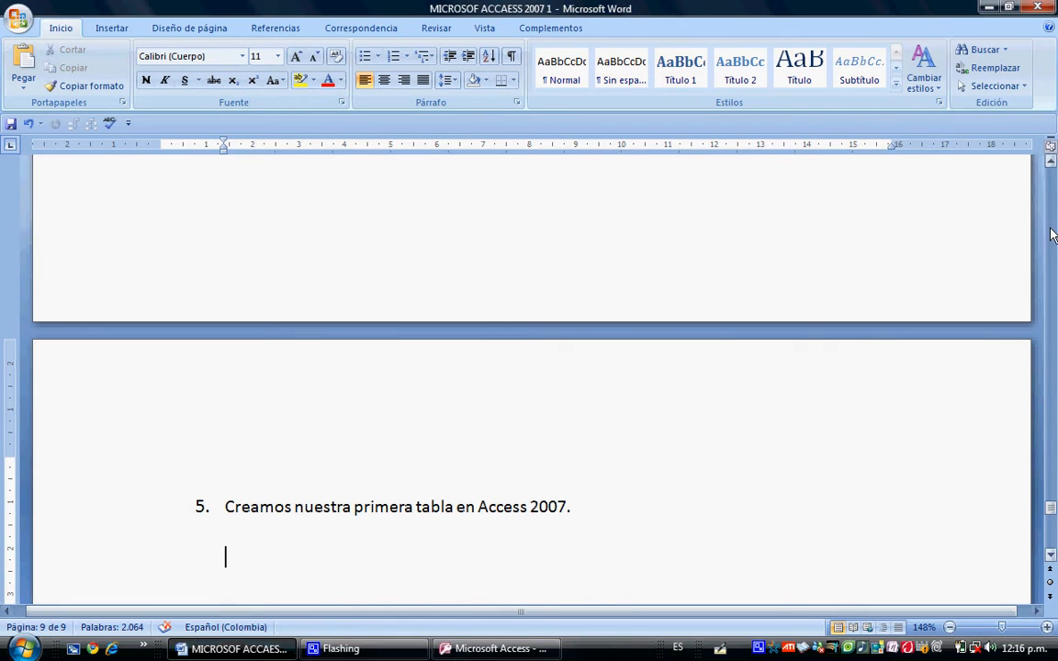
left_click_drag(1052, 509, 1053, 499)
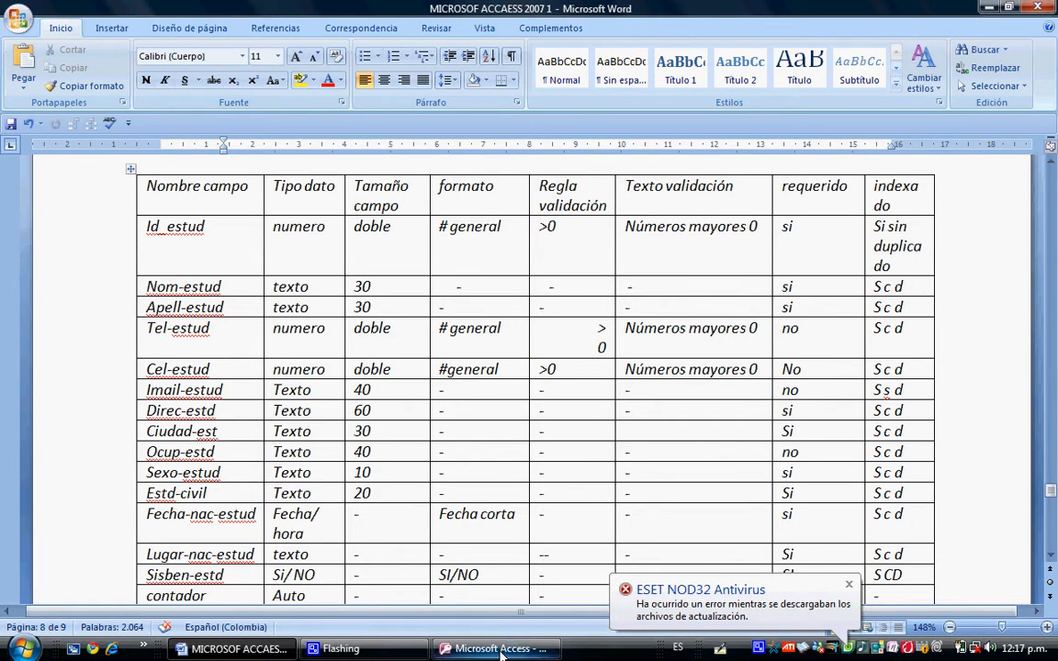
mouse_move(500, 650)
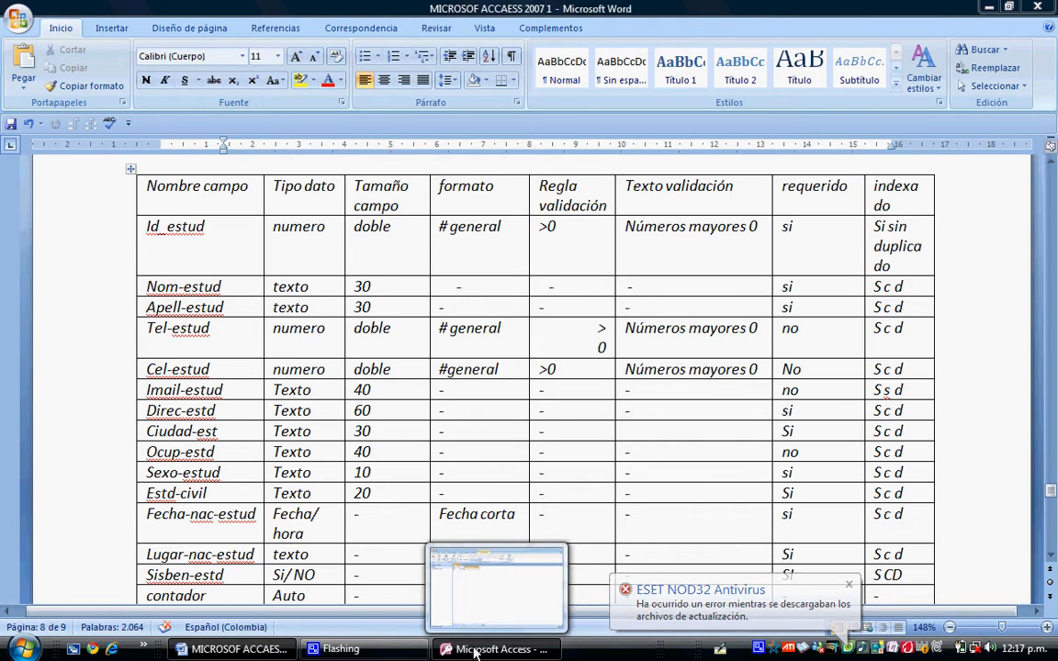
left_click(501, 651)
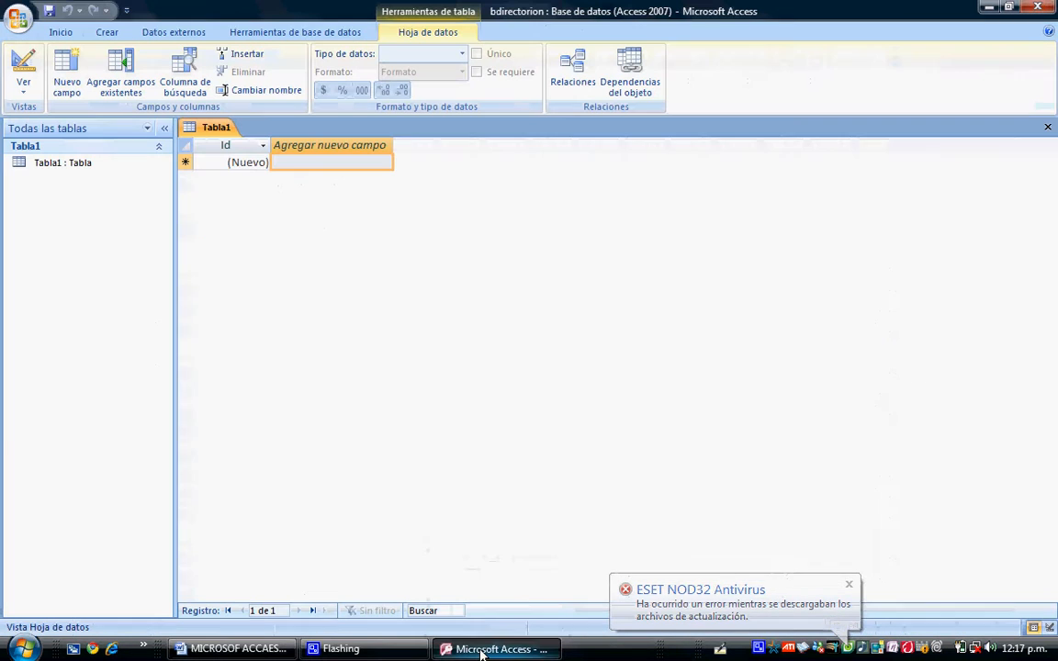
Rename the table's Id field as Id_estud and add a second field named nombre_estud.
left_click(324, 150)
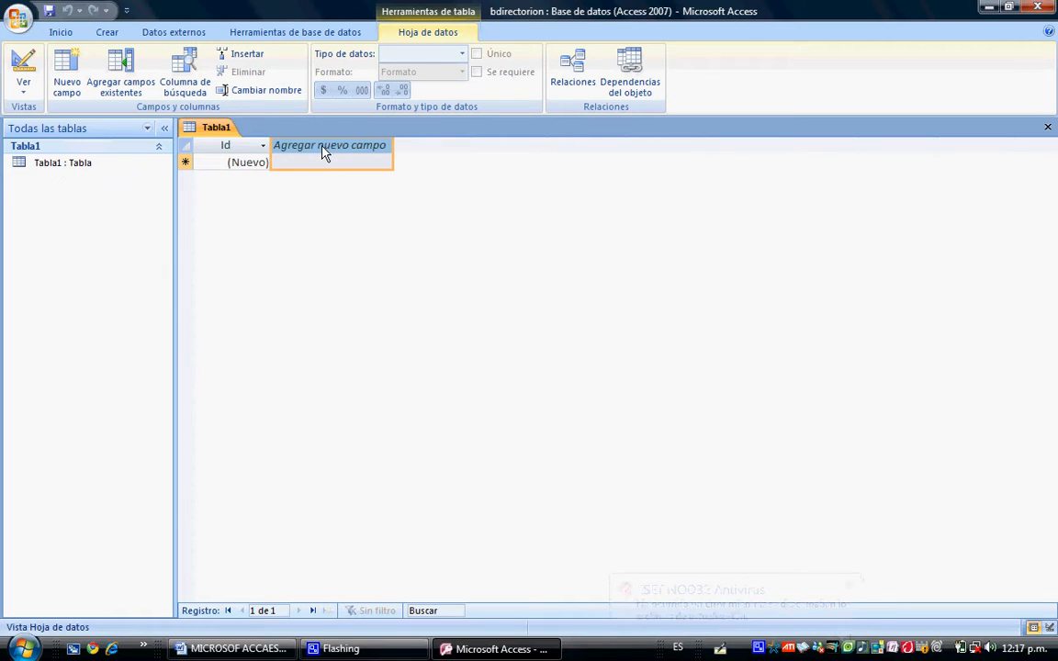
left_click(240, 149)
double_click(239, 150)
left_click(240, 152)
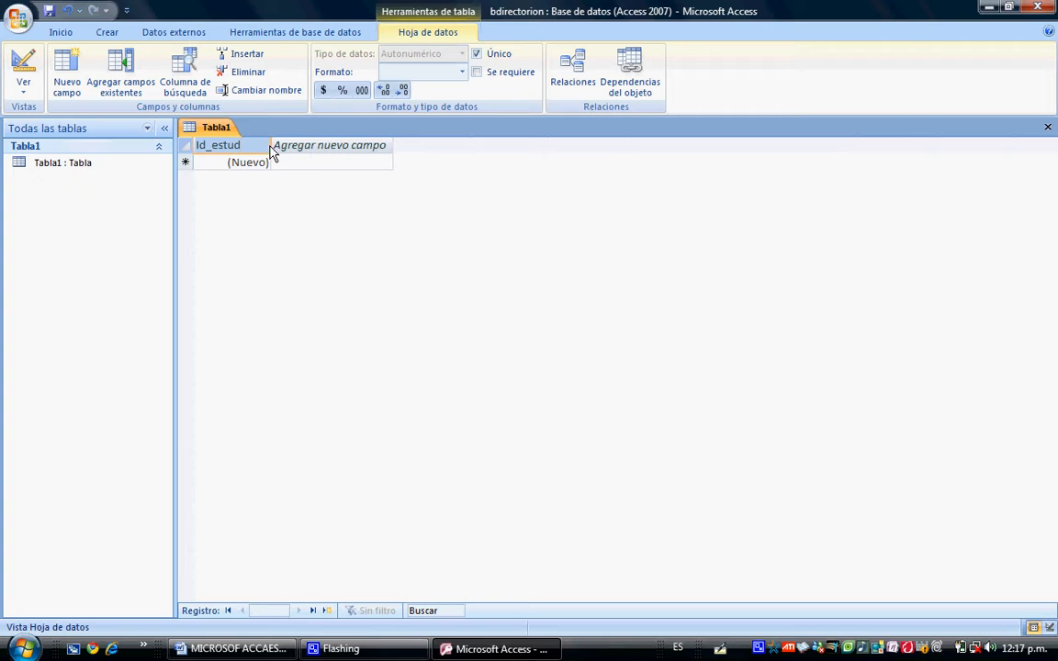
double_click(289, 154)
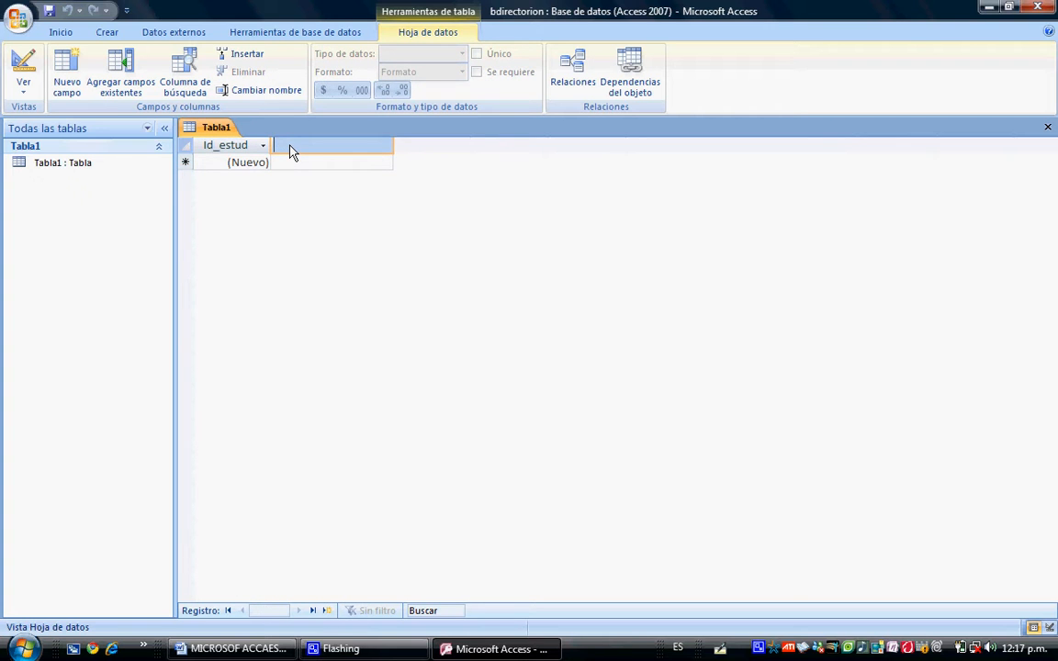
type("nombre_estud")
Switch the table to Design view, saving it under the name tabla_estud.
left_click(25, 89)
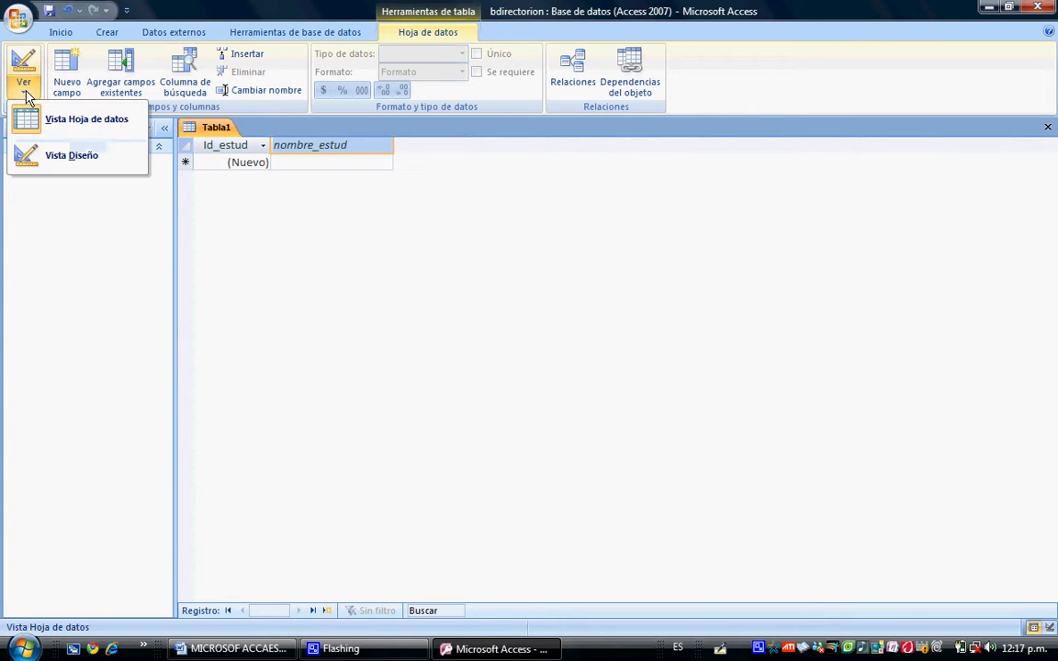
left_click(69, 158)
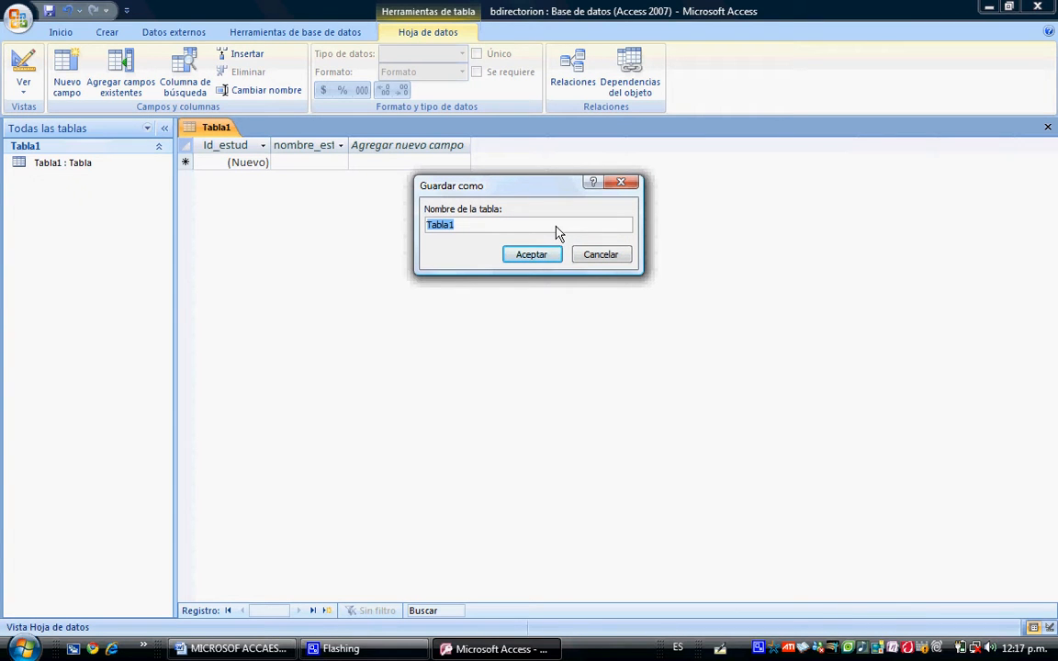
left_click_drag(529, 233, 429, 229)
type("tabla_estud")
left_click(514, 259)
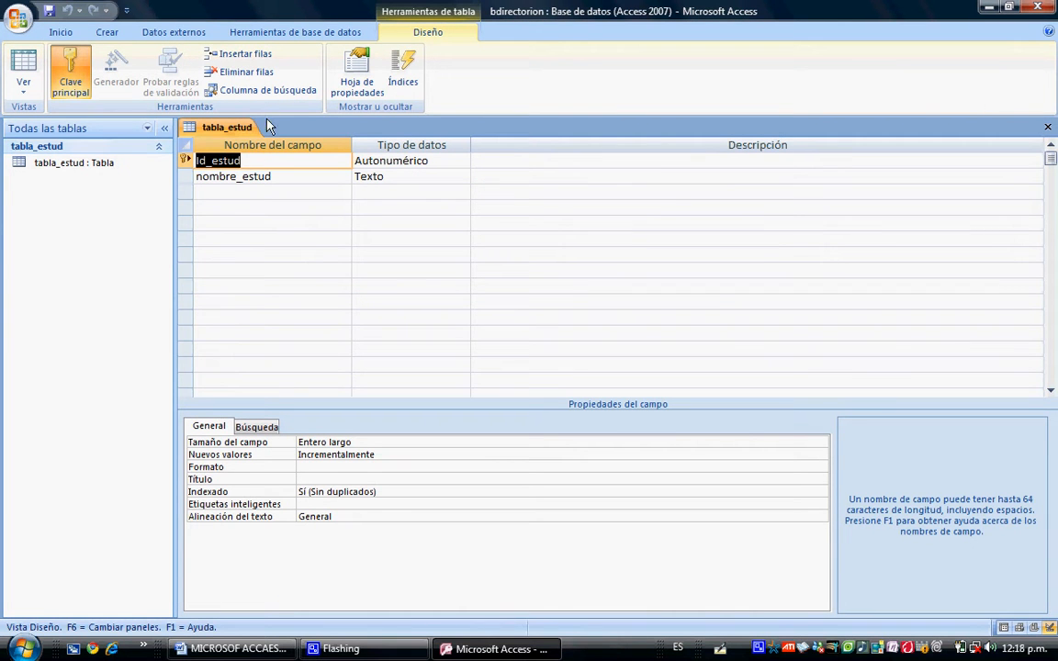
Add a third field named apellido_estud below nombre_estud.
left_click(221, 191)
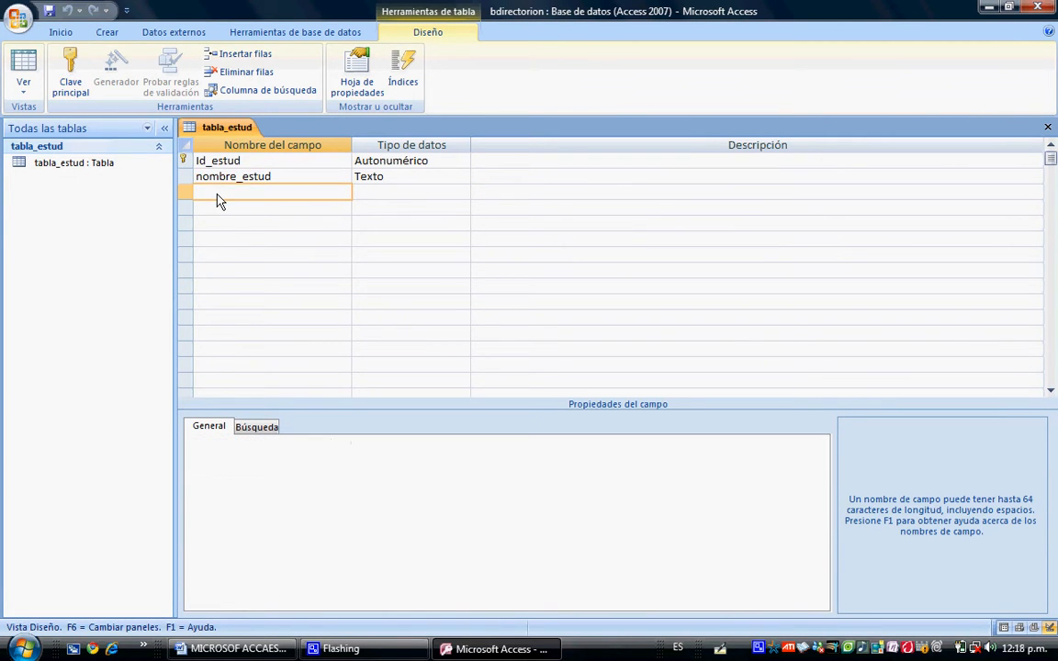
left_click(221, 163)
left_click(226, 191)
type("apellido_estud")
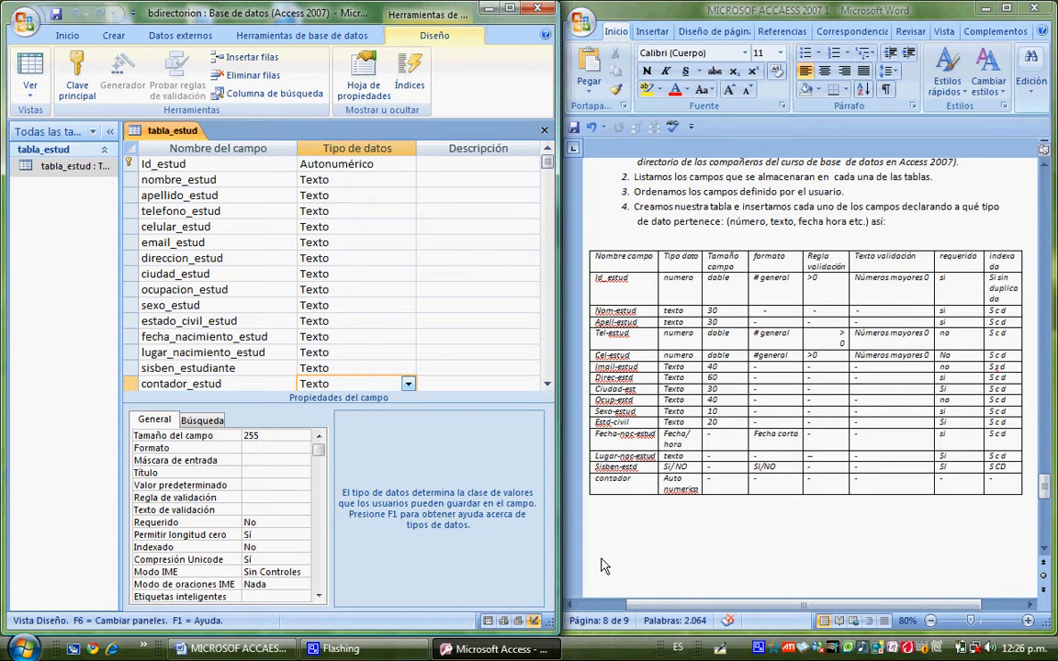
right_click(759, 652)
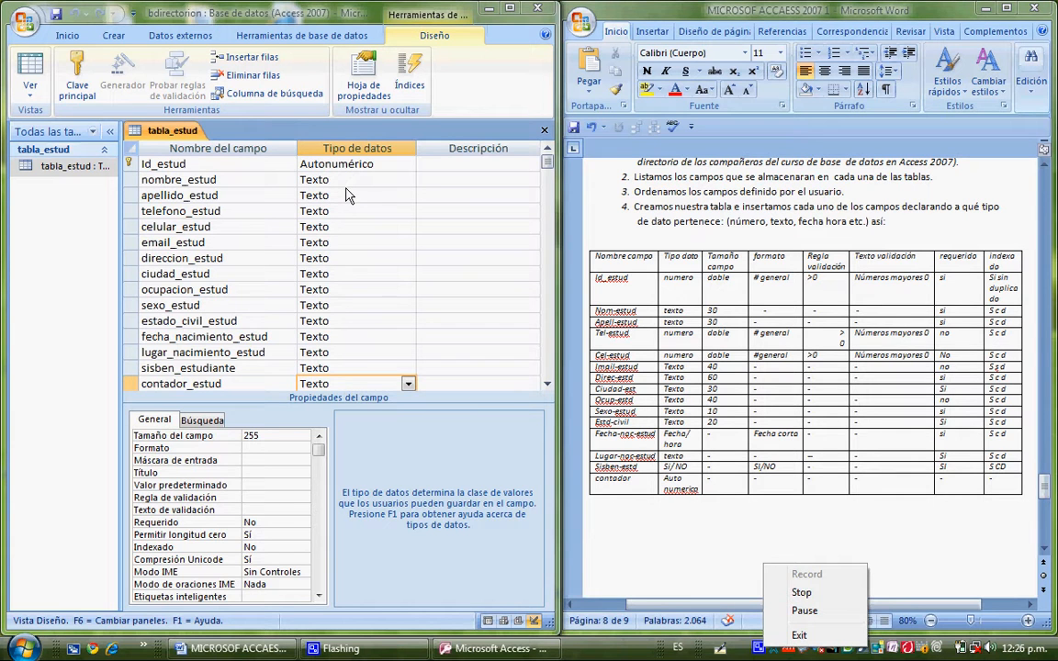
Set the data type of the Id_estud field to Número.
left_click(331, 164)
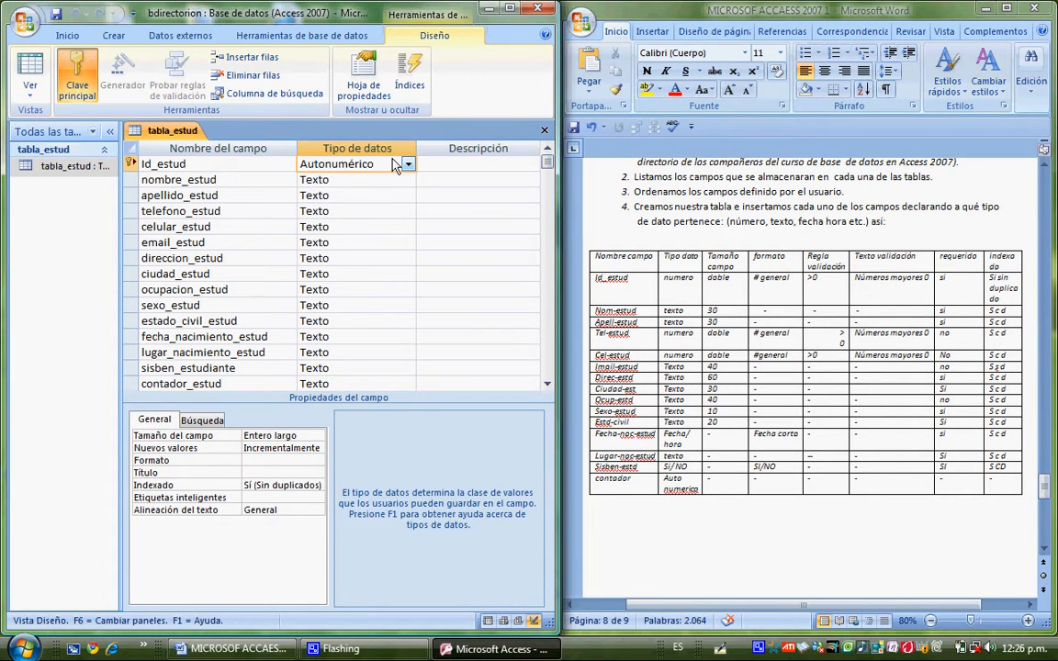
left_click(407, 165)
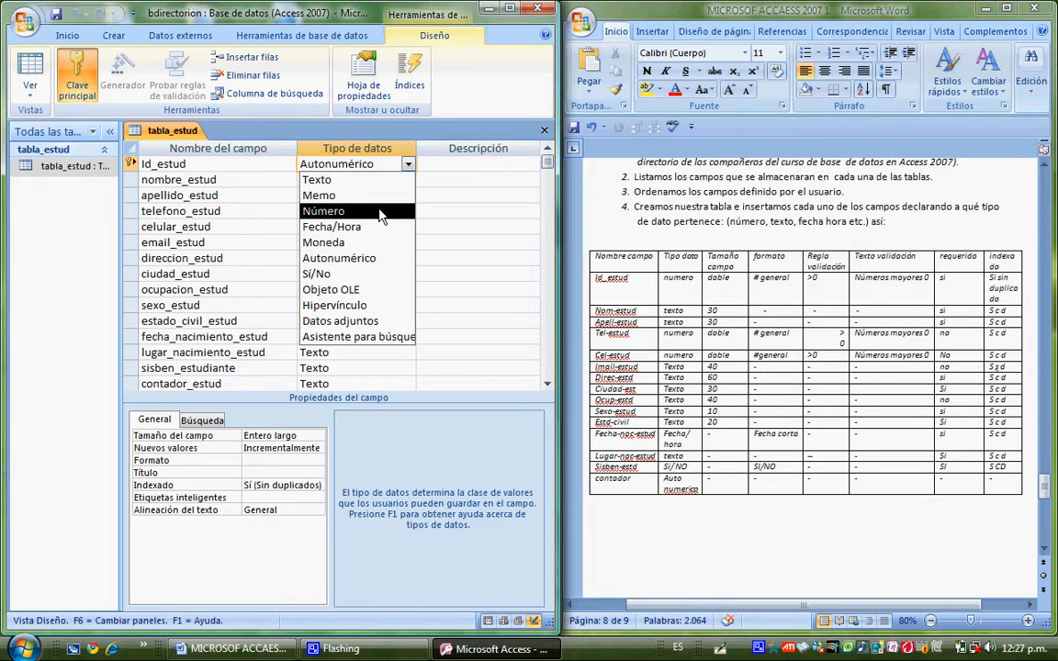
left_click(380, 214)
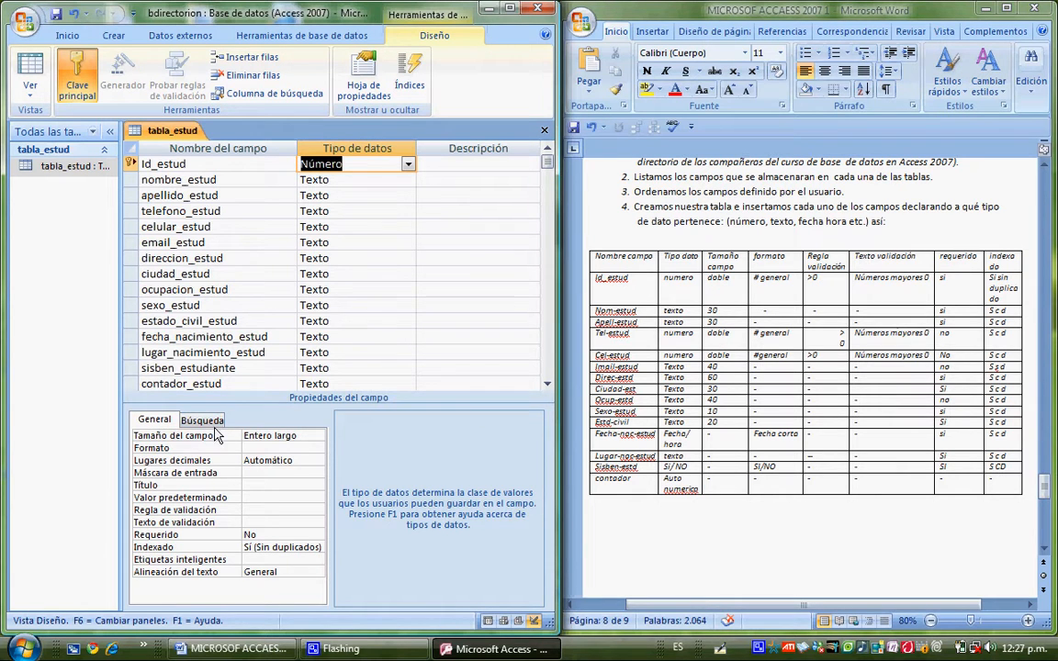
Set the Id_estud field's size to Doble and its format to Número general.
left_click(318, 437)
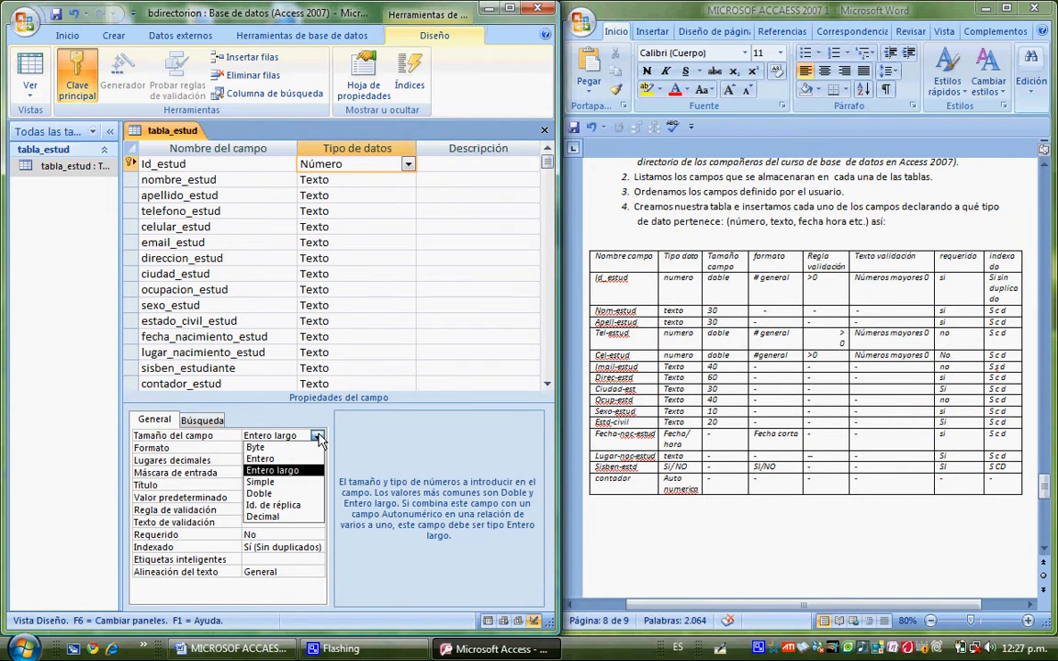
left_click(296, 494)
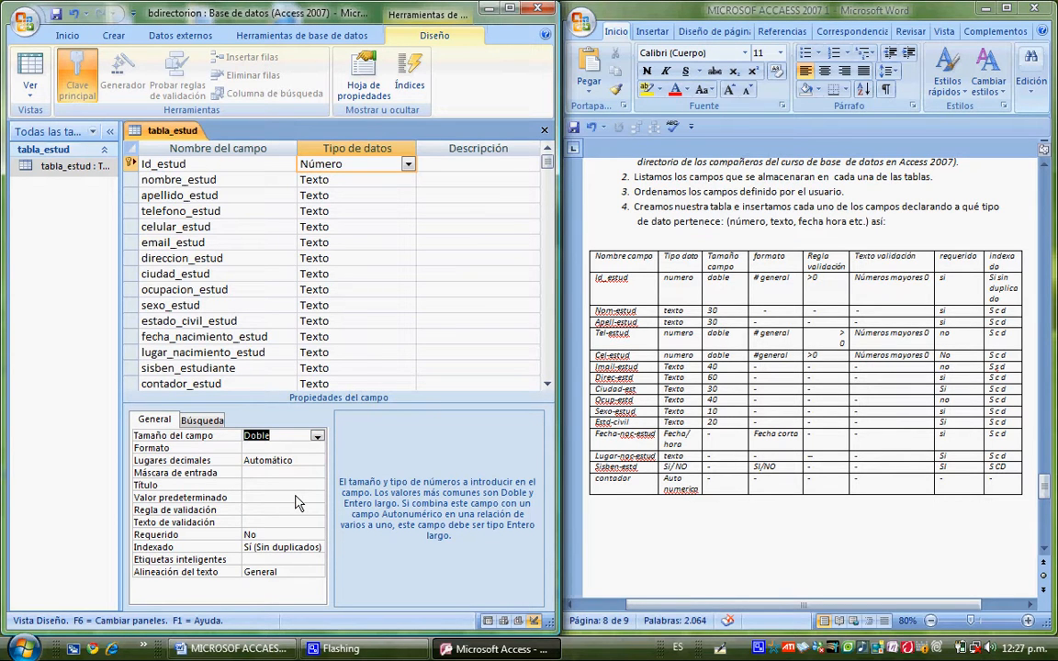
left_click(280, 449)
left_click(317, 449)
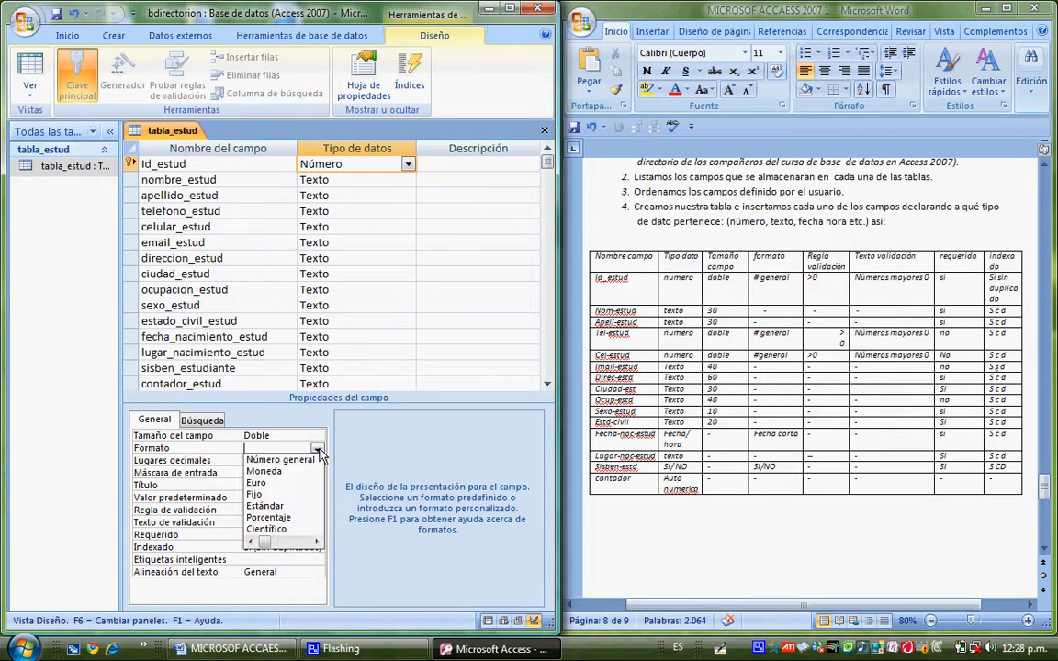
left_click(307, 460)
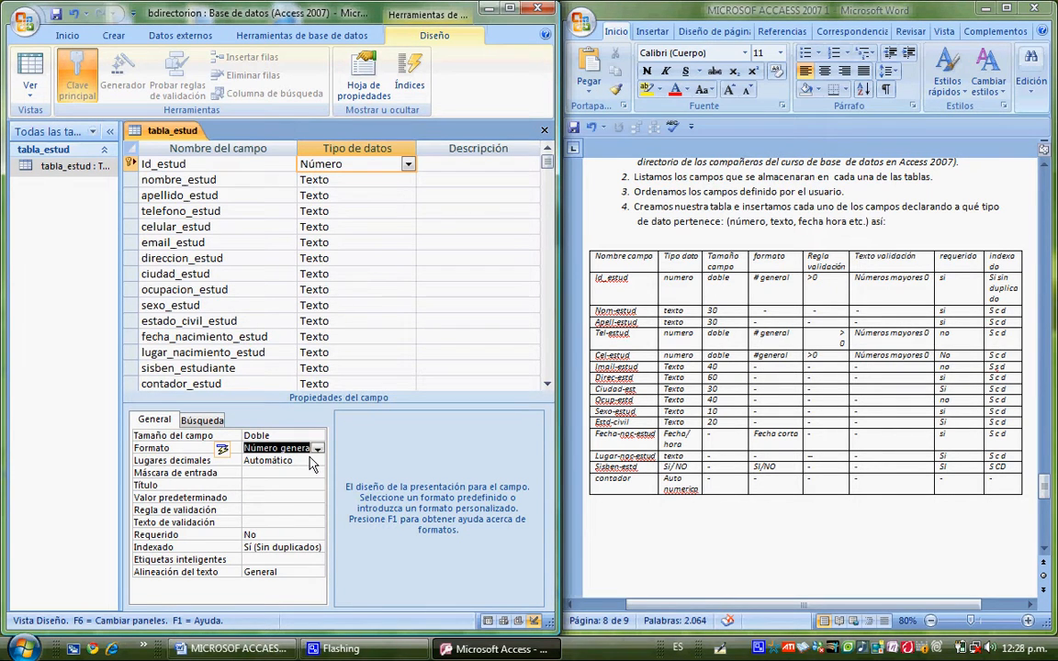
Give the Id_estud field the title IDENTIFICACIÓN.
left_click(311, 462)
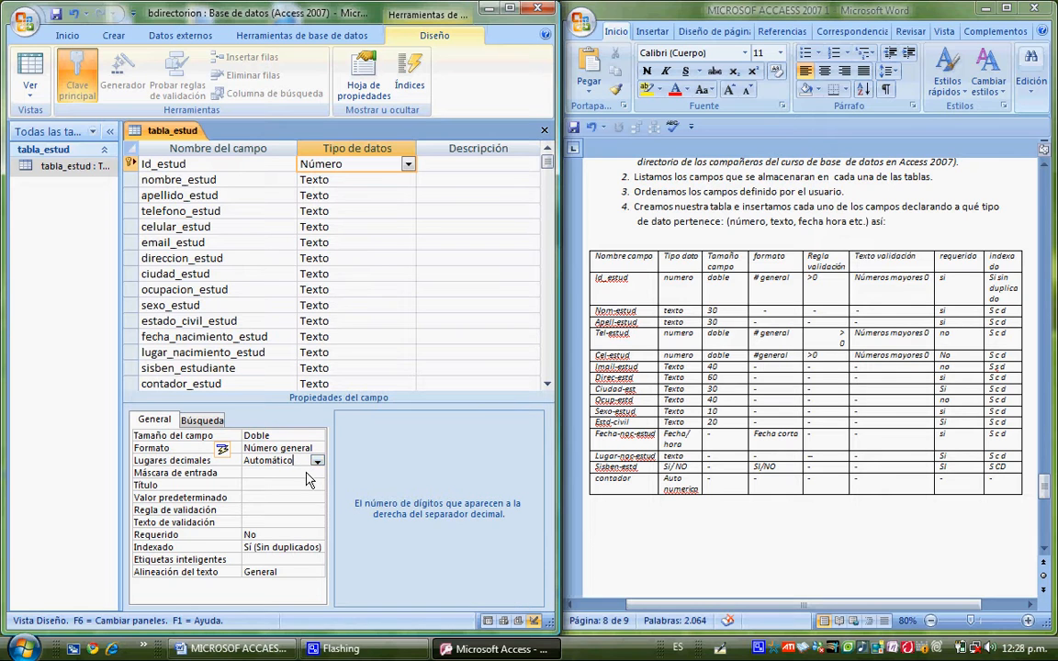
left_click(308, 473)
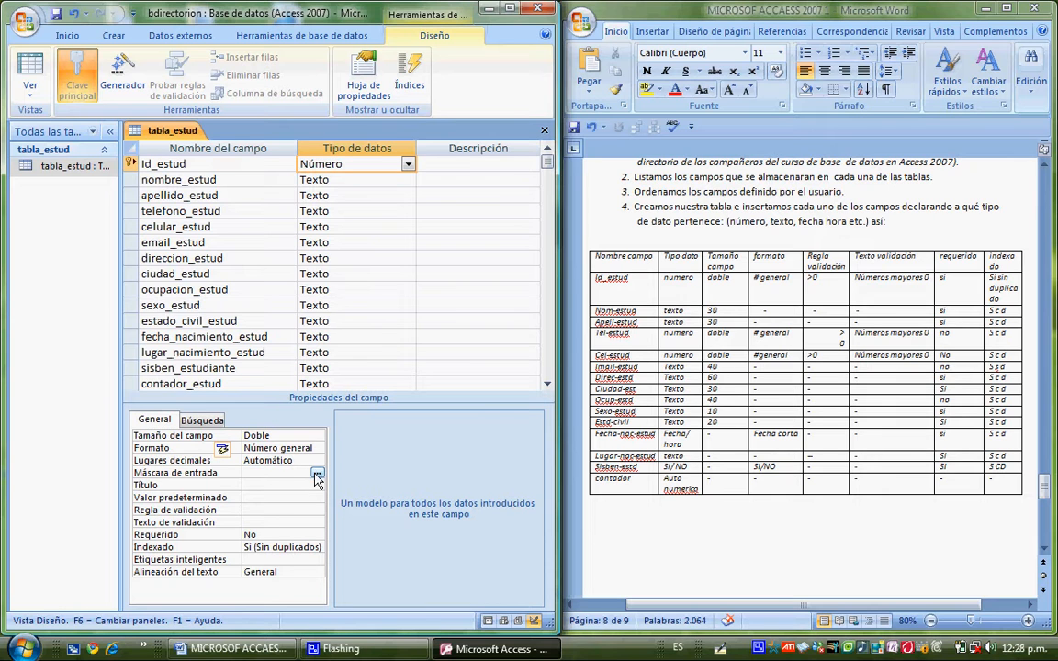
left_click(306, 490)
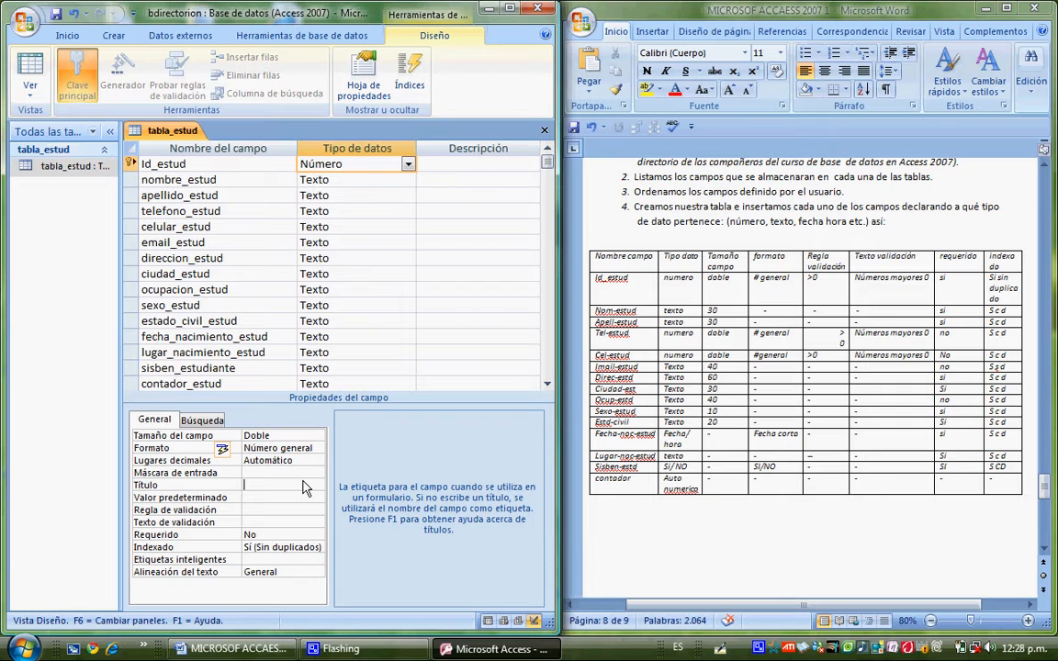
type("i")
key("BackSpace")
key("Caps_Lock")
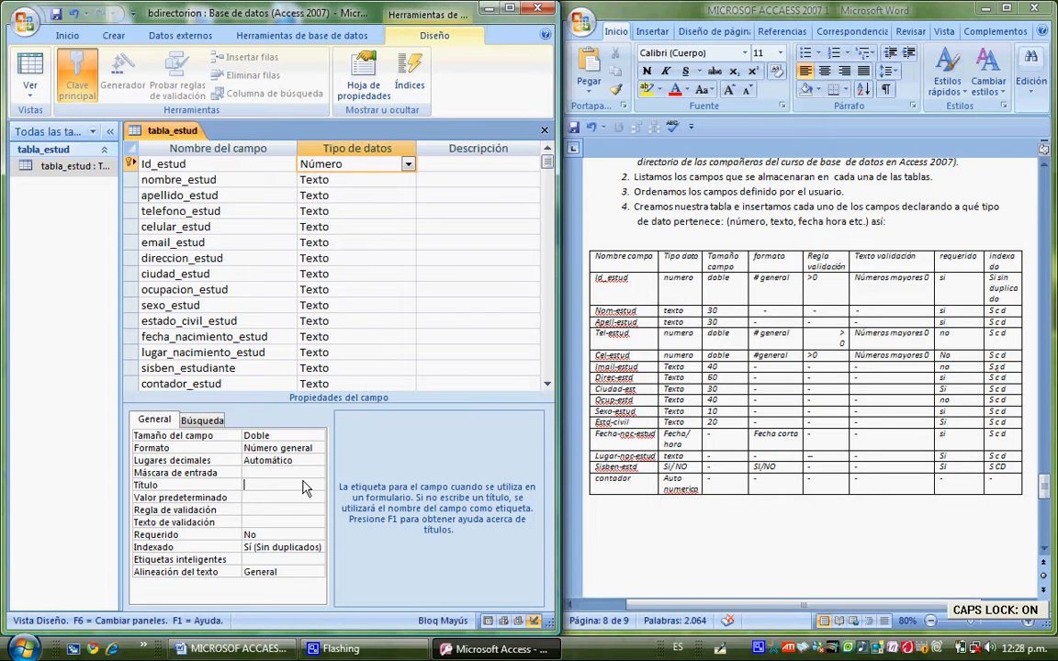
type("IDENTIF")
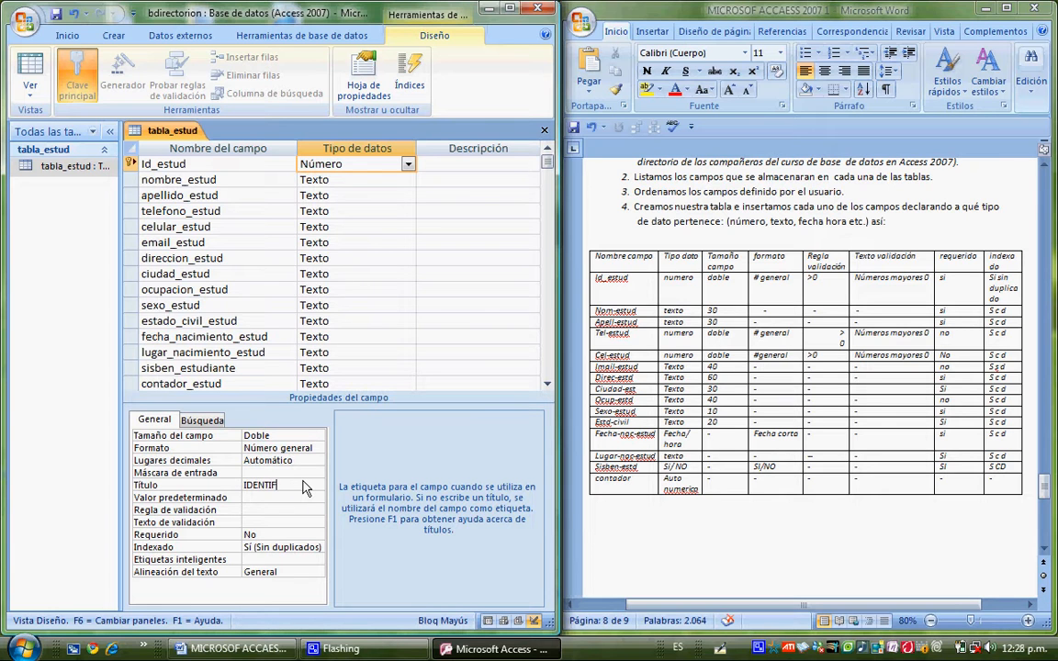
type("ICA")
type("IO")
key("BackSpace")
type("ÓN")
Add the validation rule >0 to the Id_estud field with the validation text NUMEROS MAYORES A CERO.
left_click(301, 499)
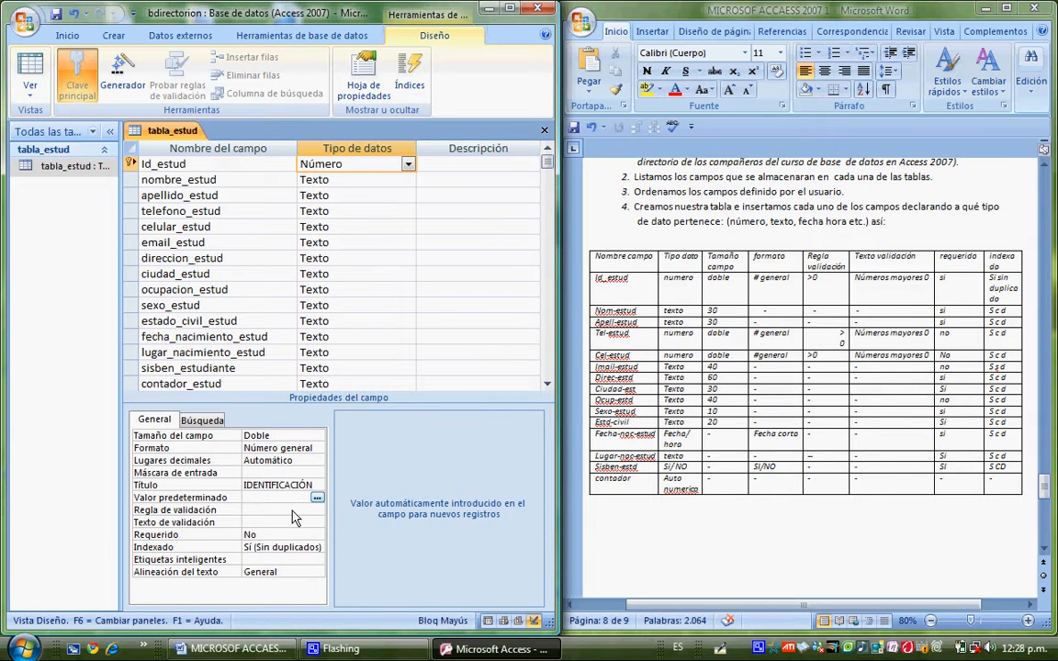
left_click(292, 511)
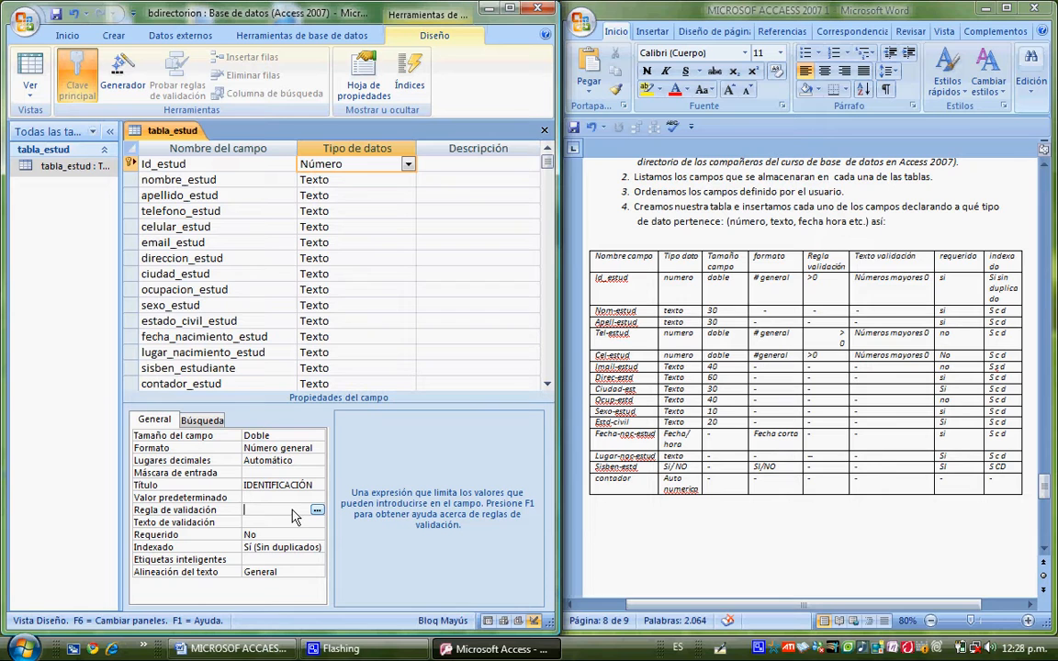
type(">0")
left_click(280, 525)
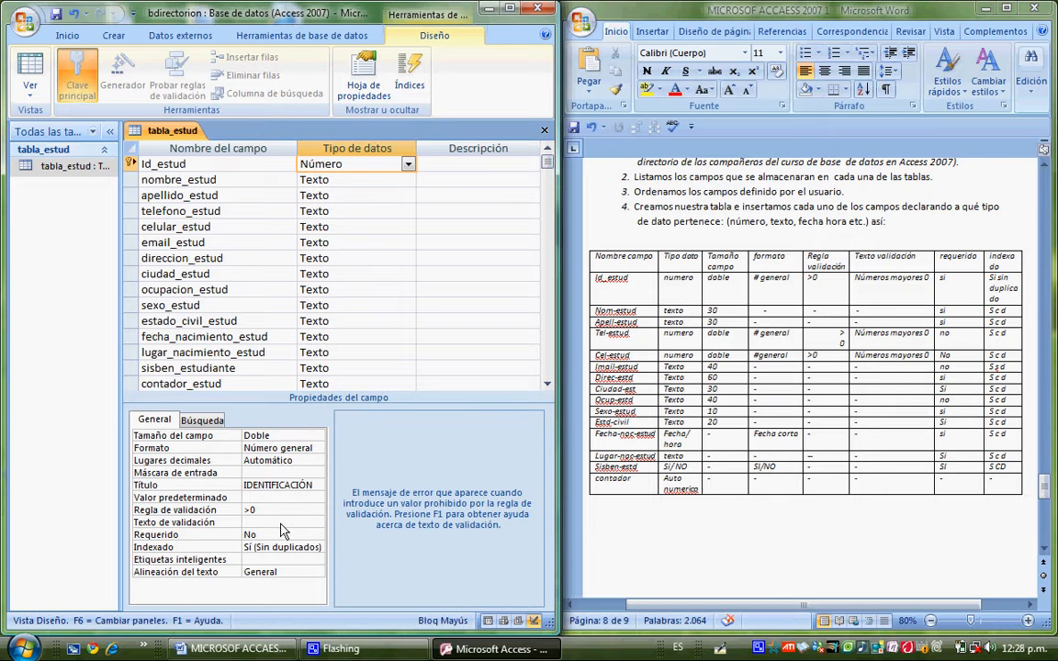
type("NUMEROS MAYO")
key("BackSpace")
type("ORES A CERO")
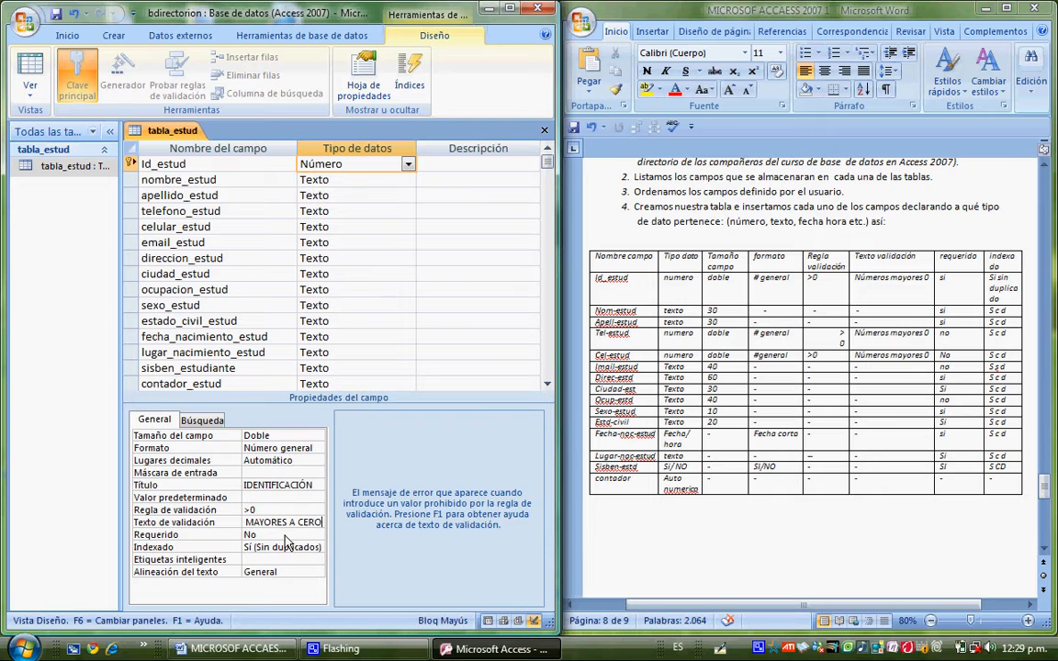
Make the Id_estud field required and set its indexing to Sí (Sin duplicados).
left_click(291, 535)
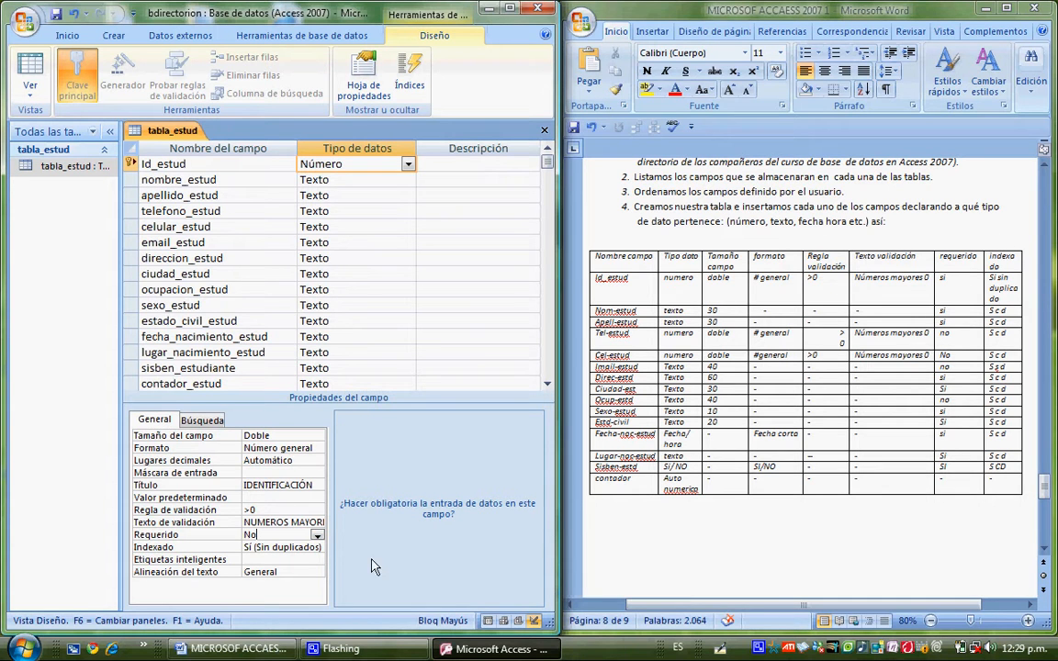
left_click(317, 536)
left_click(316, 549)
left_click(317, 548)
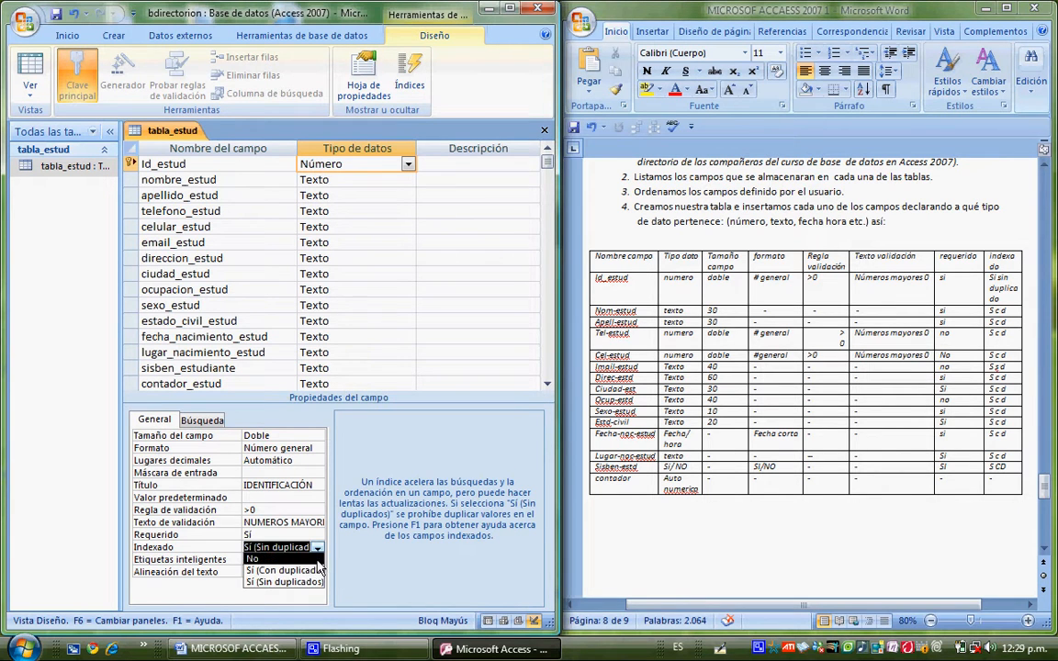
left_click(285, 582)
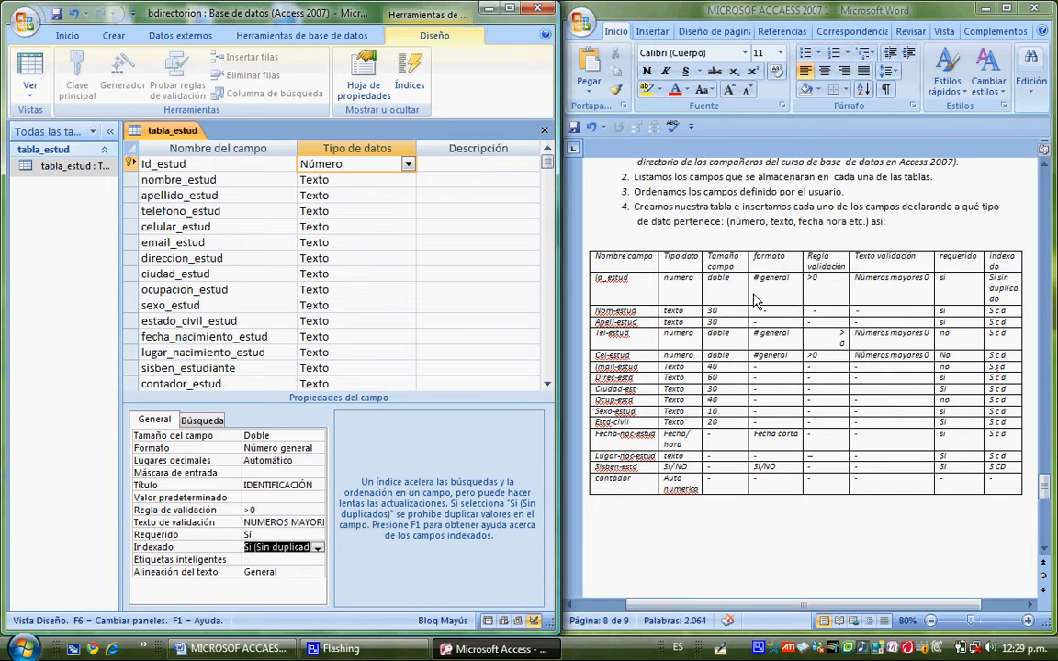
Set the nombre_estud field's size to 30 and its title to NOMBRE.
left_click(355, 179)
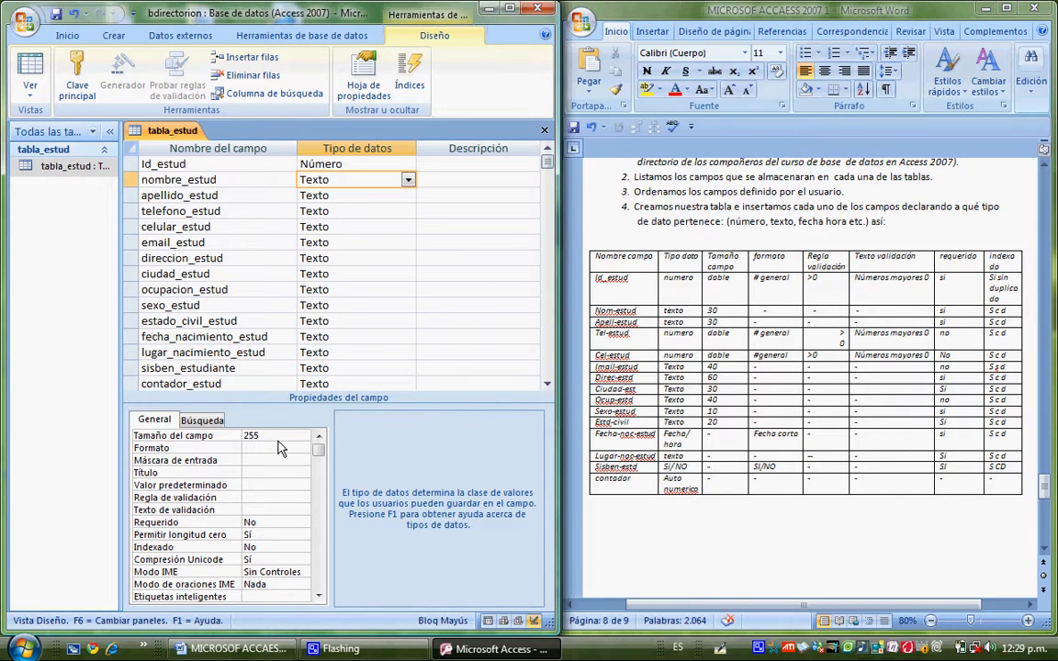
left_click(278, 439)
left_click_drag(277, 440, 239, 445)
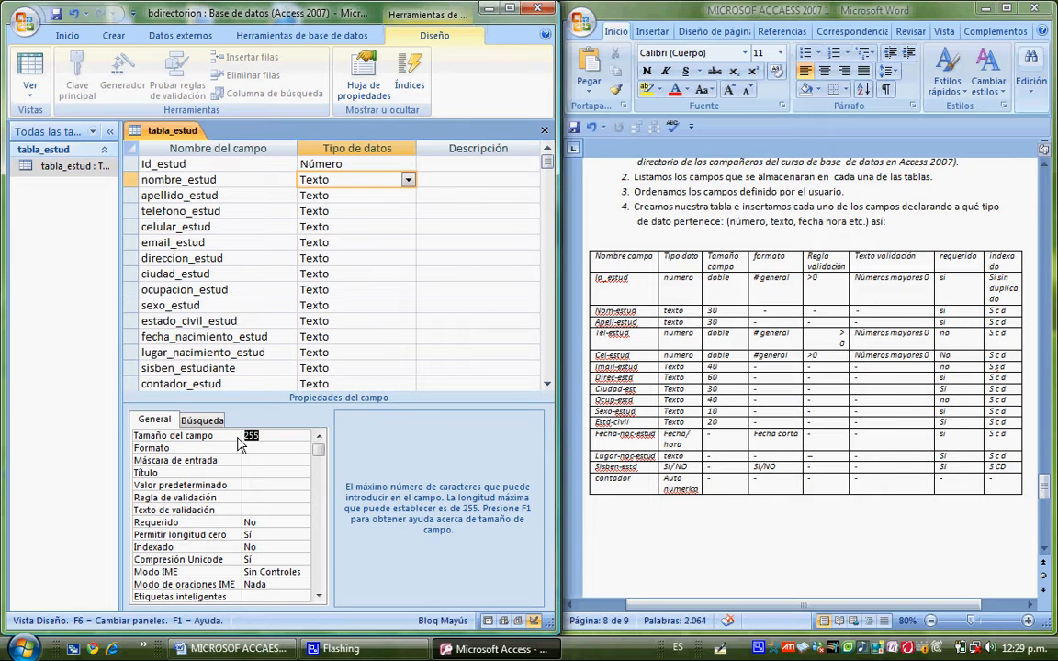
type("30")
left_click(265, 476)
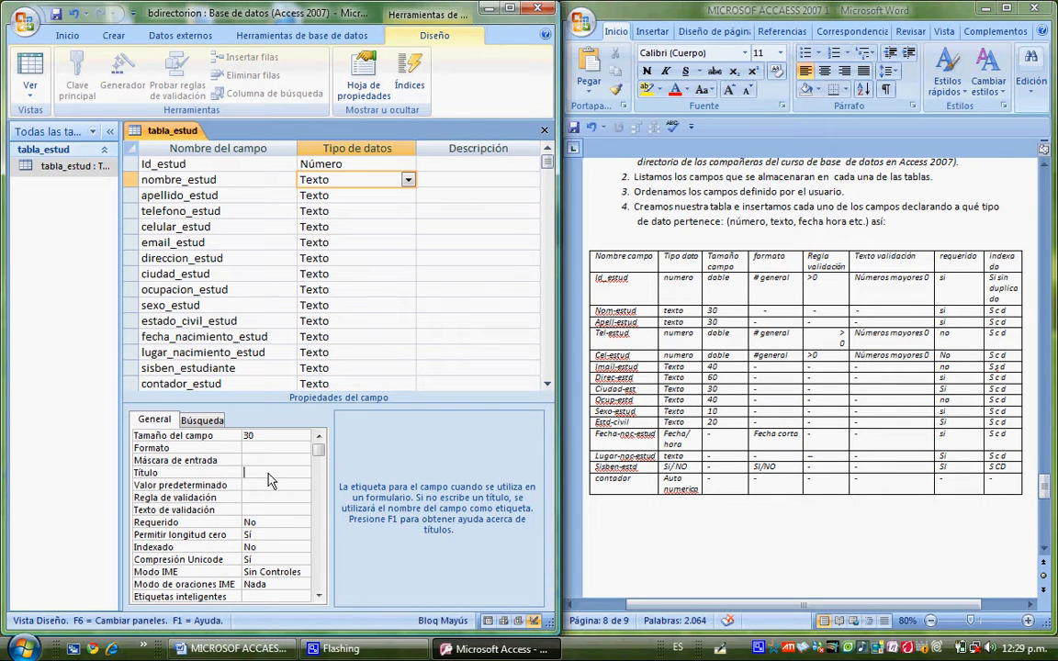
type("NOMBRE")
Make the nombre_estud field required and set its indexing to Sí (Con duplicados).
left_click(260, 523)
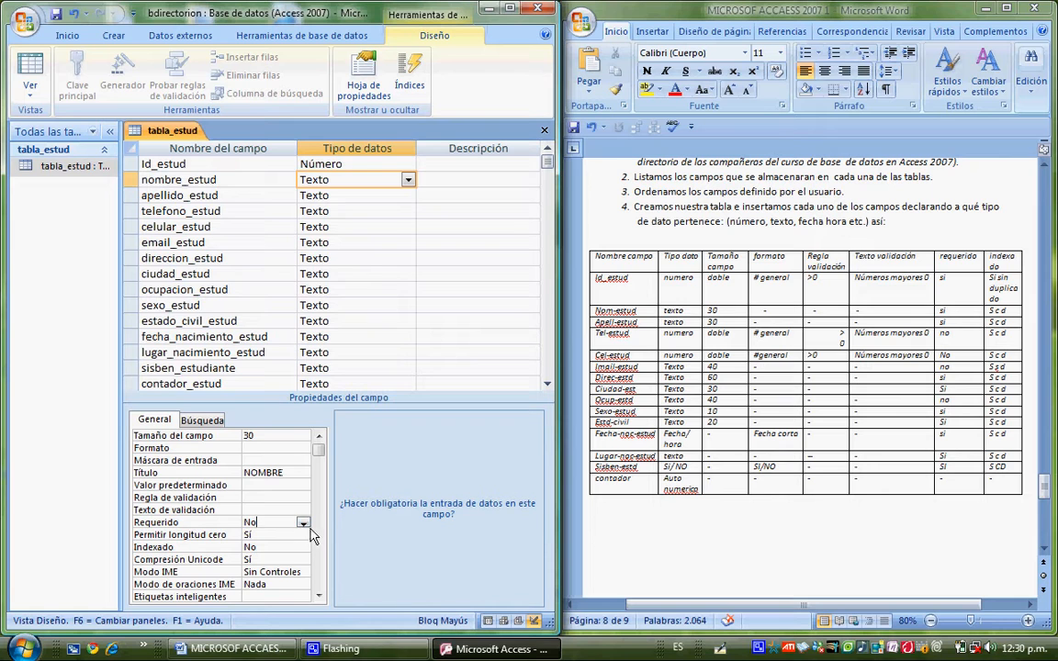
left_click(304, 522)
left_click(257, 474)
left_click(292, 538)
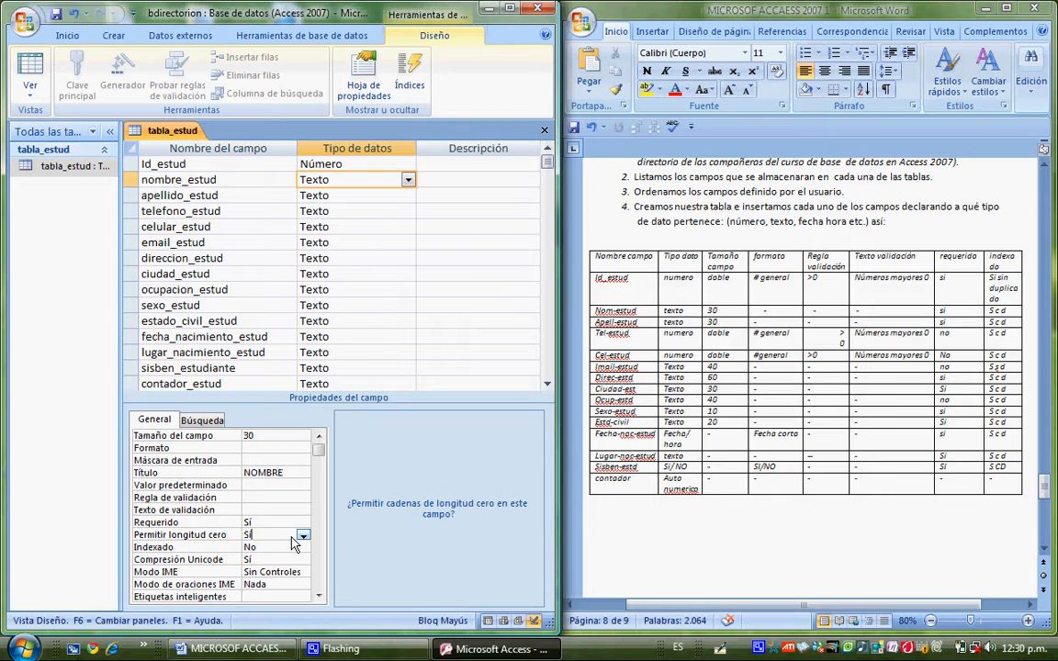
left_click(293, 550)
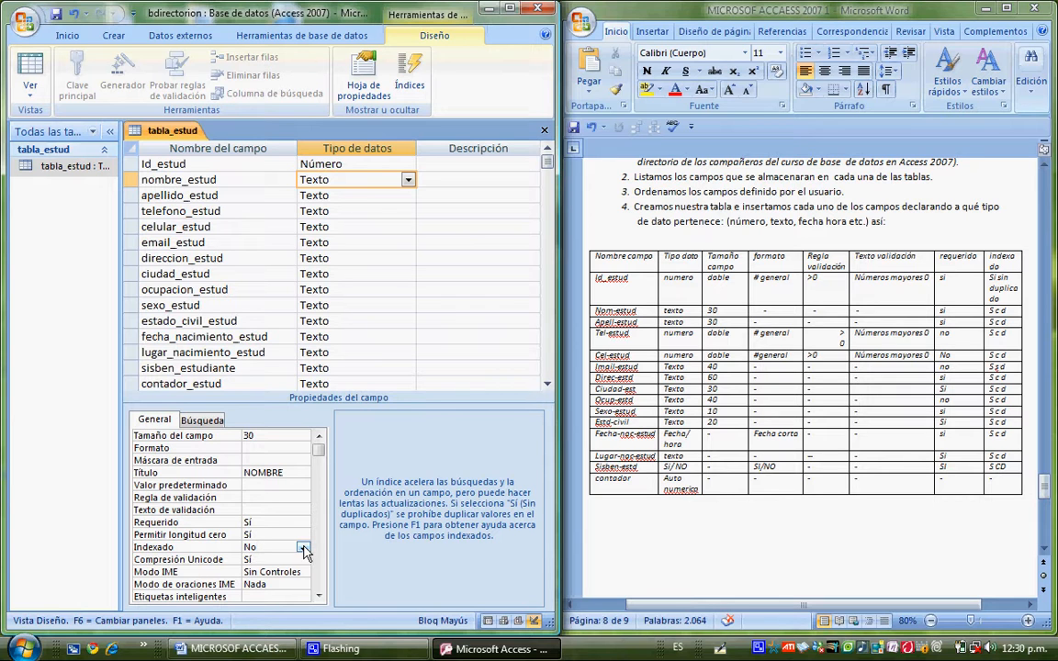
left_click(304, 549)
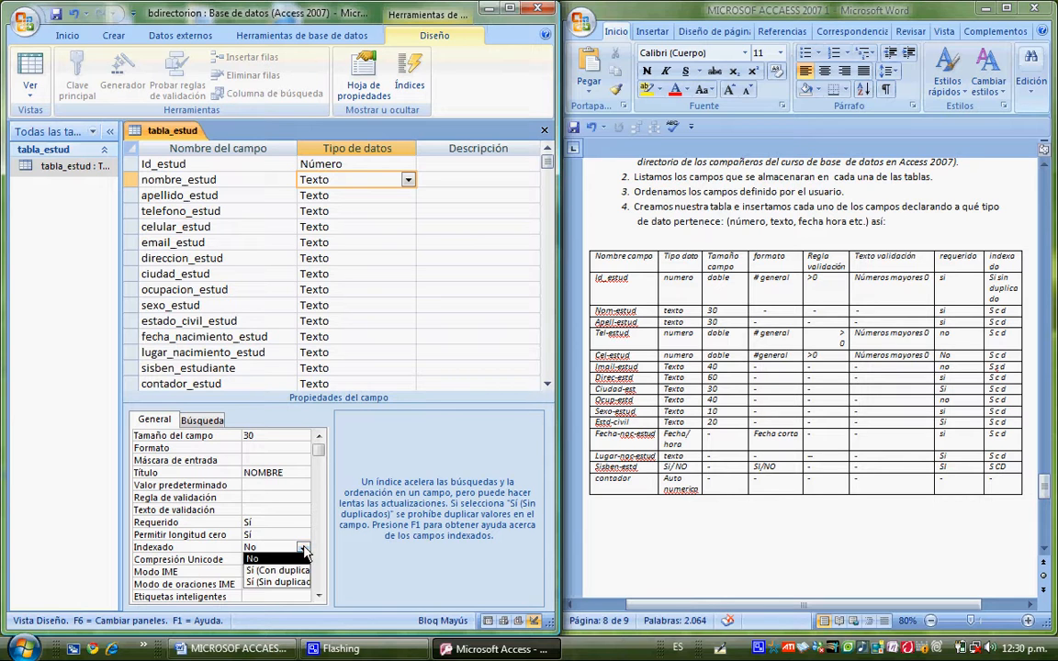
left_click(303, 571)
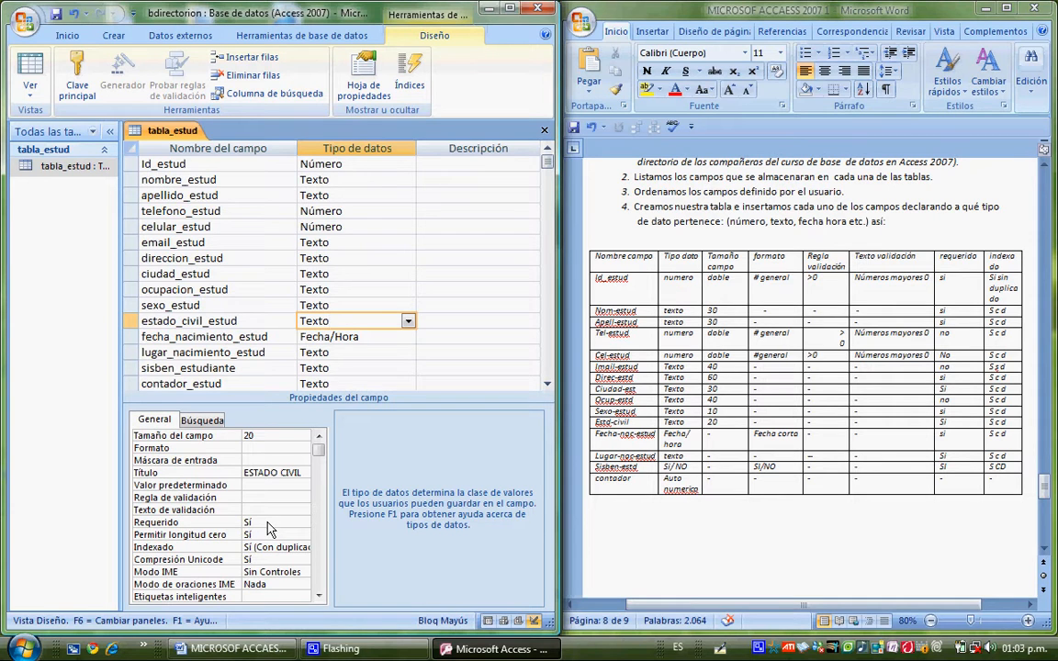
Set the indexing of the estado_civil_estud field to Sí (Con duplicados).
left_click(268, 549)
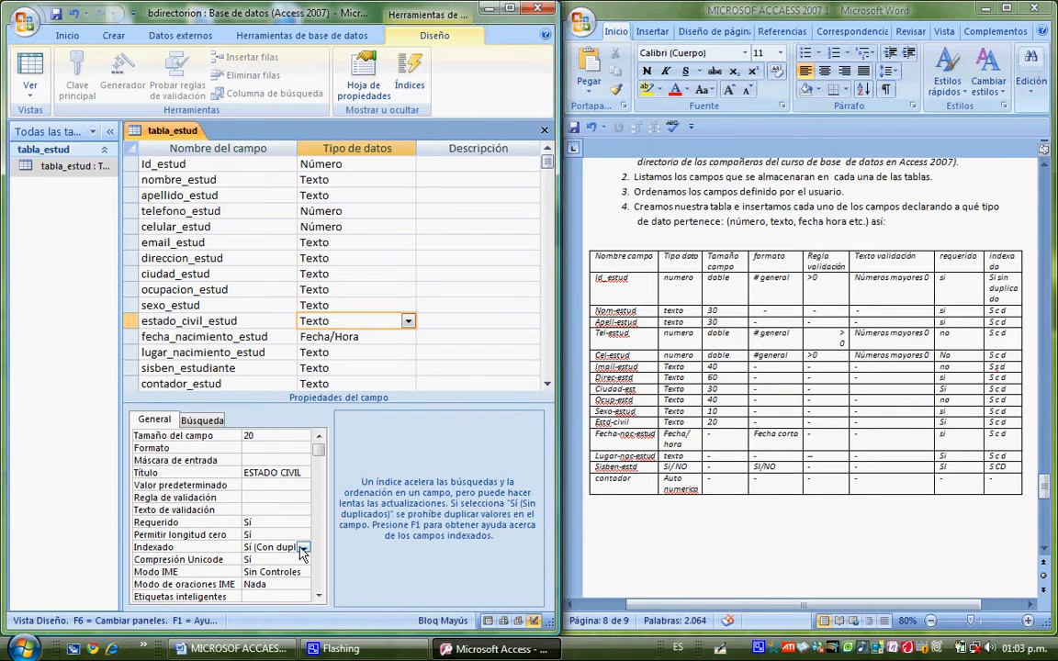
left_click(303, 547)
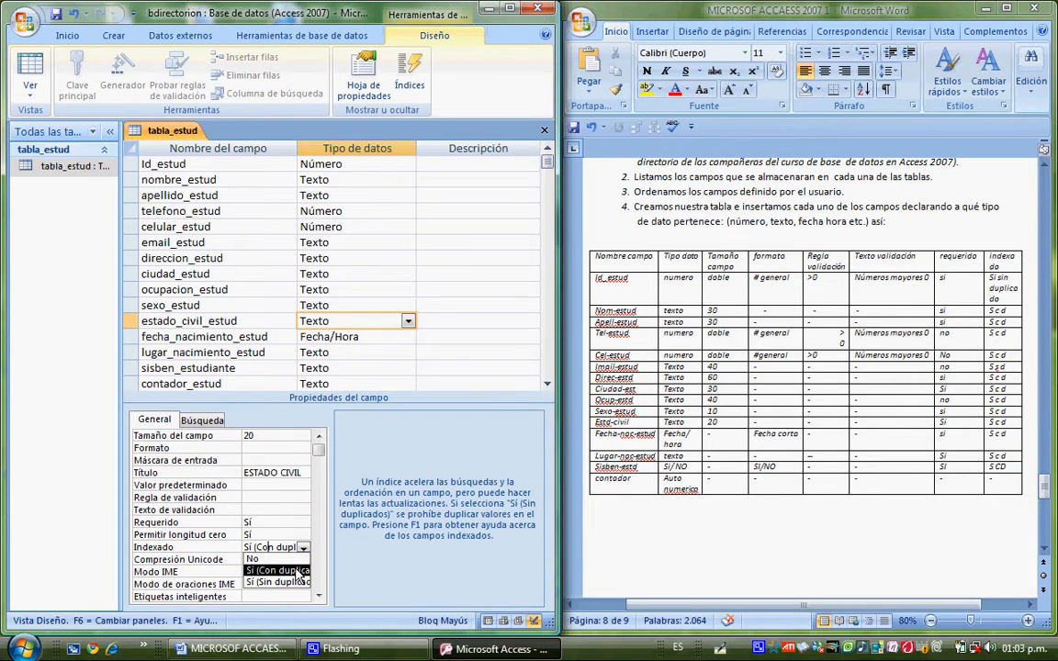
left_click(294, 570)
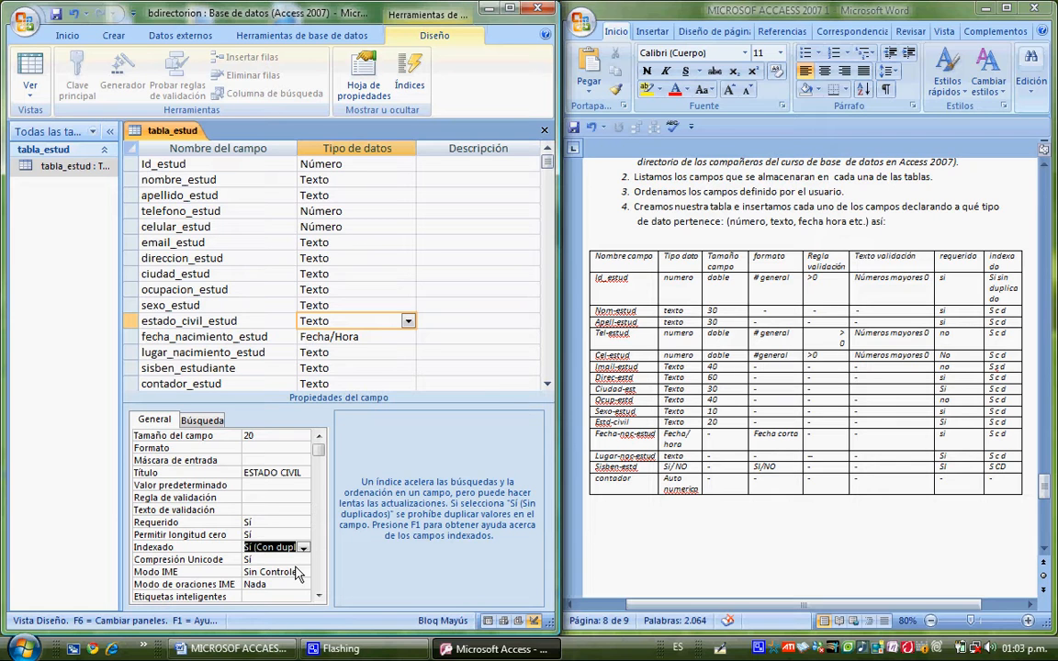
Set the format of the fecha_nacimiento_estud field to Fecha corta.
left_click(401, 342)
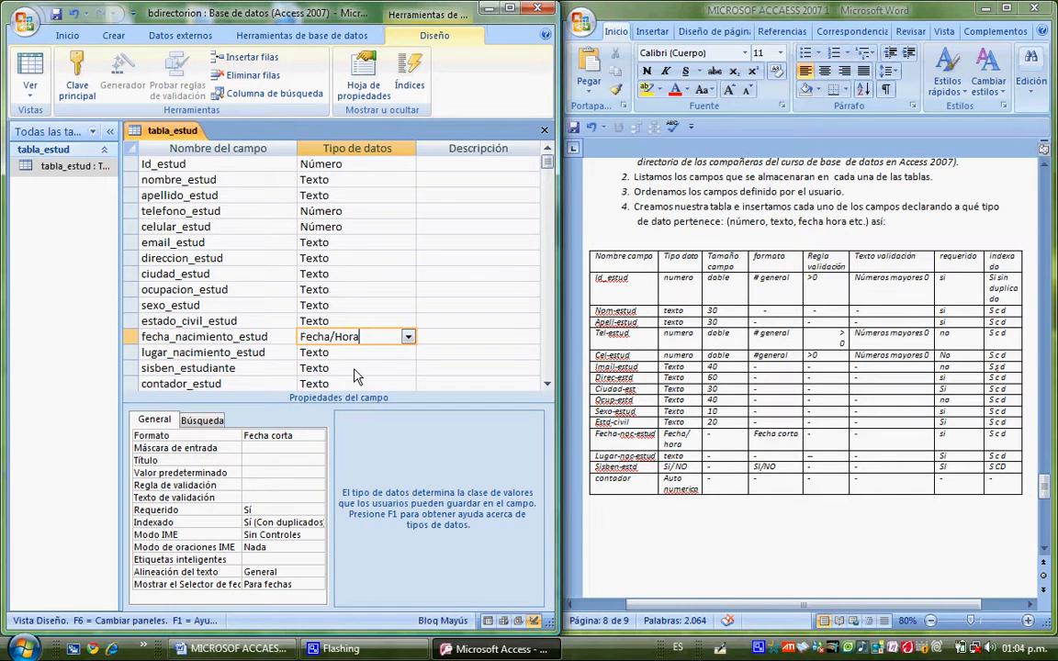
left_click(284, 439)
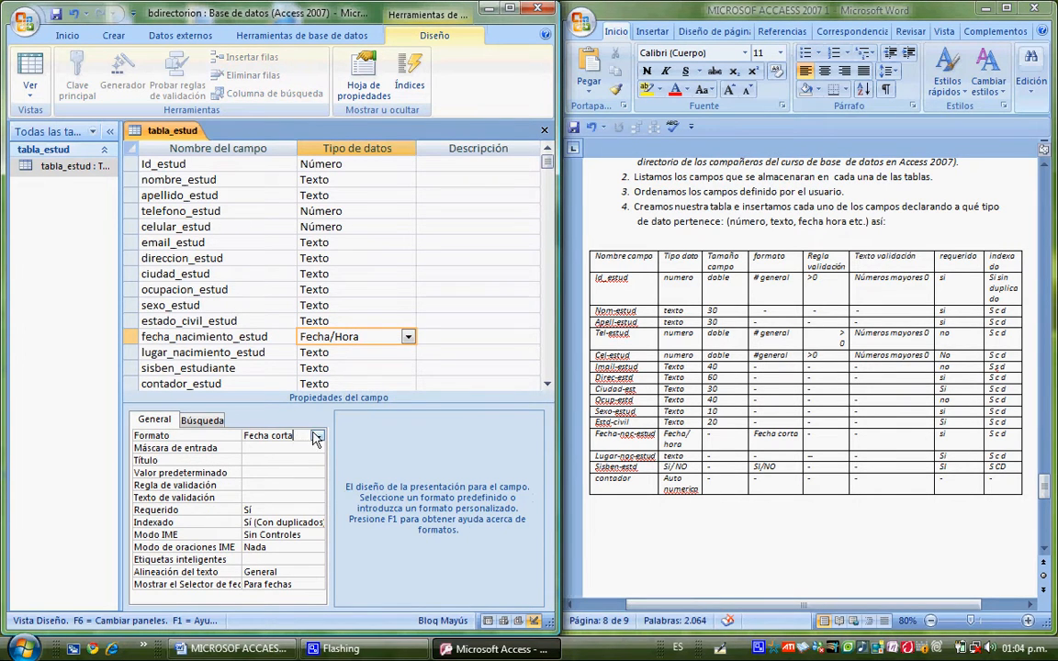
left_click(317, 436)
left_click(294, 484)
Save the table and start an input mask for the fecha_nacimiento_estud field based on the Fecha corta mask.
left_click(278, 449)
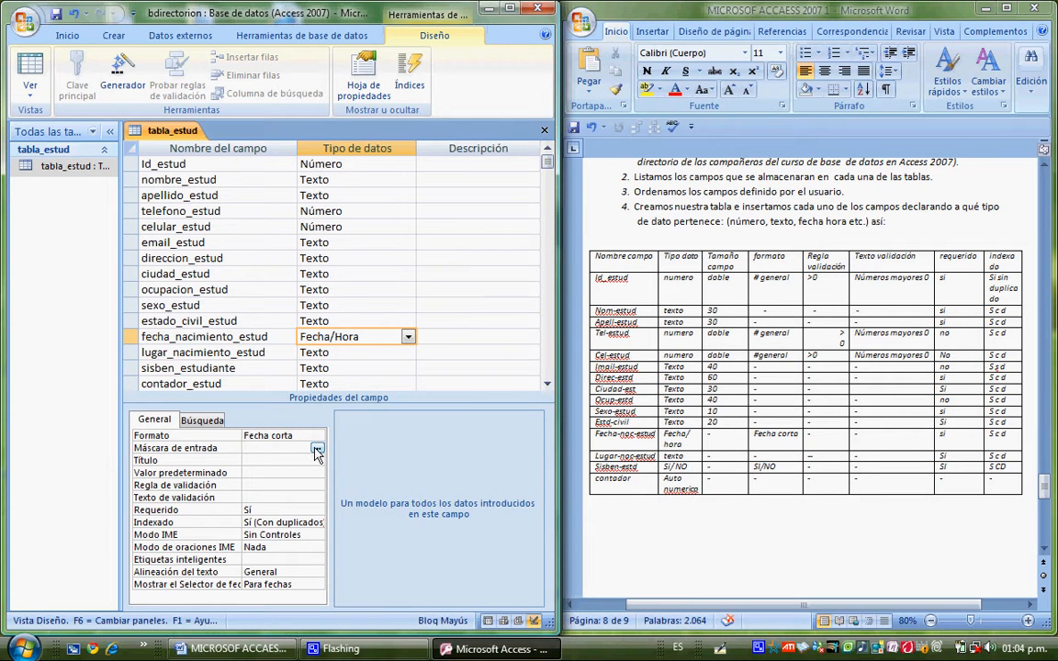
left_click(317, 448)
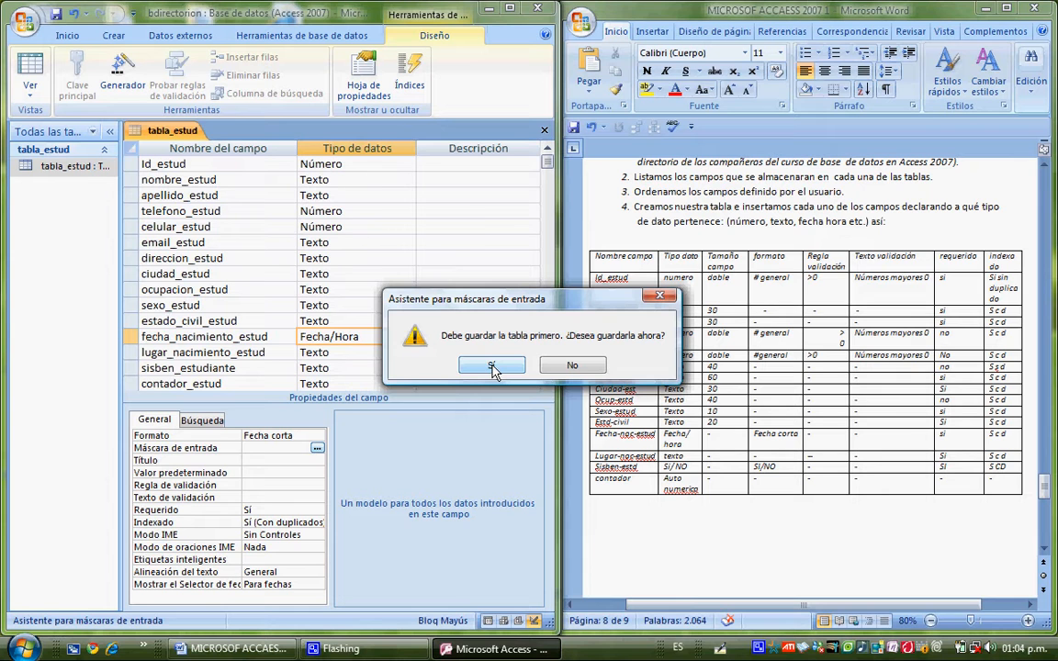
left_click(493, 368)
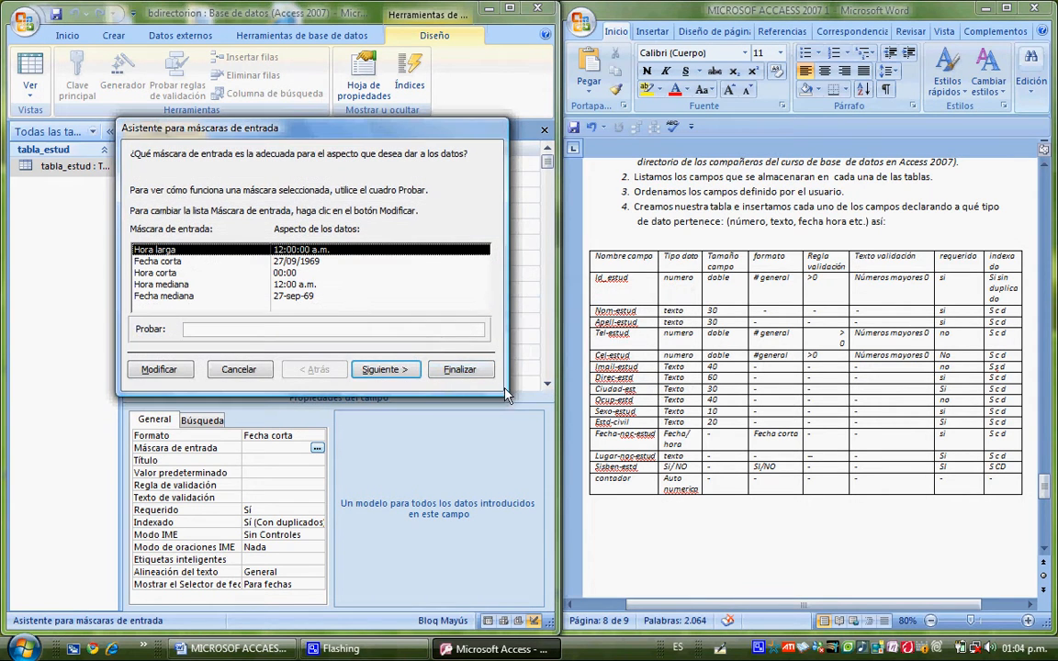
right_click(759, 648)
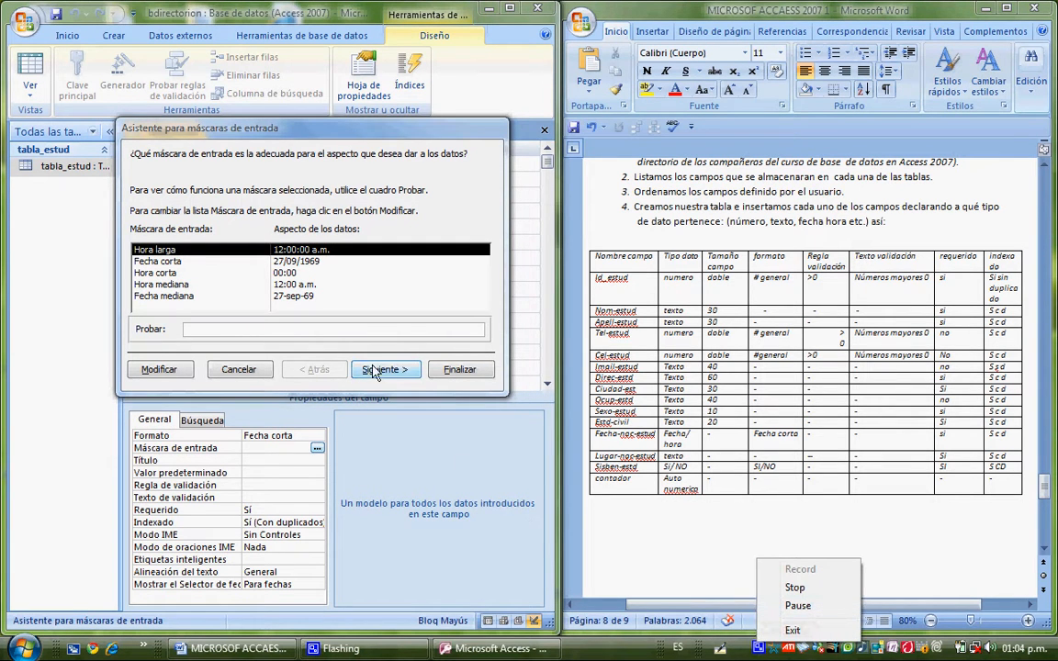
left_click(222, 262)
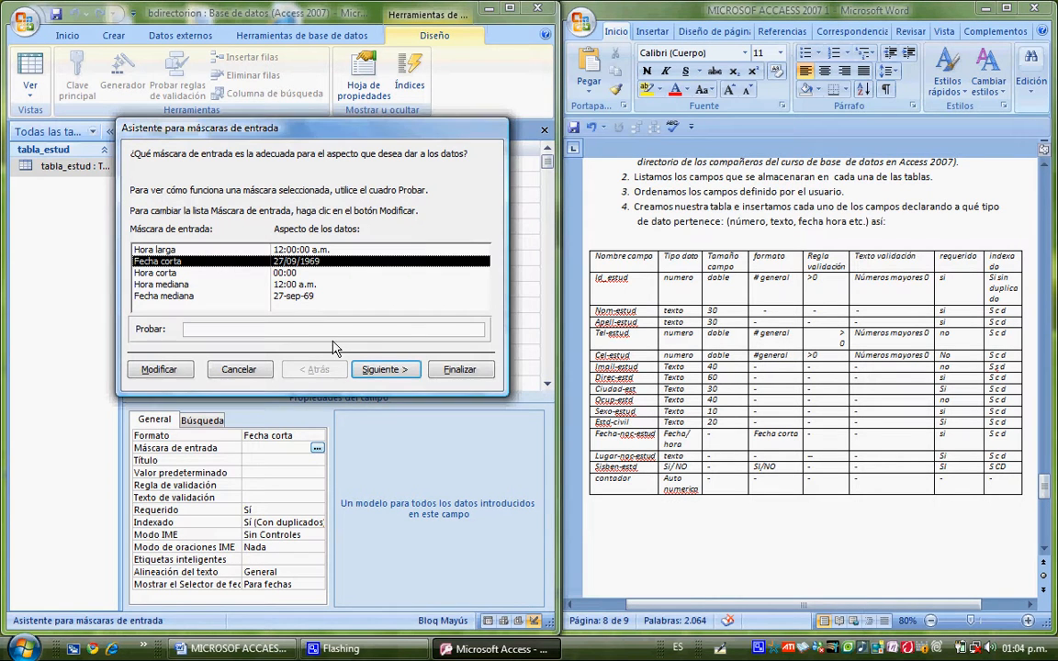
left_click(386, 370)
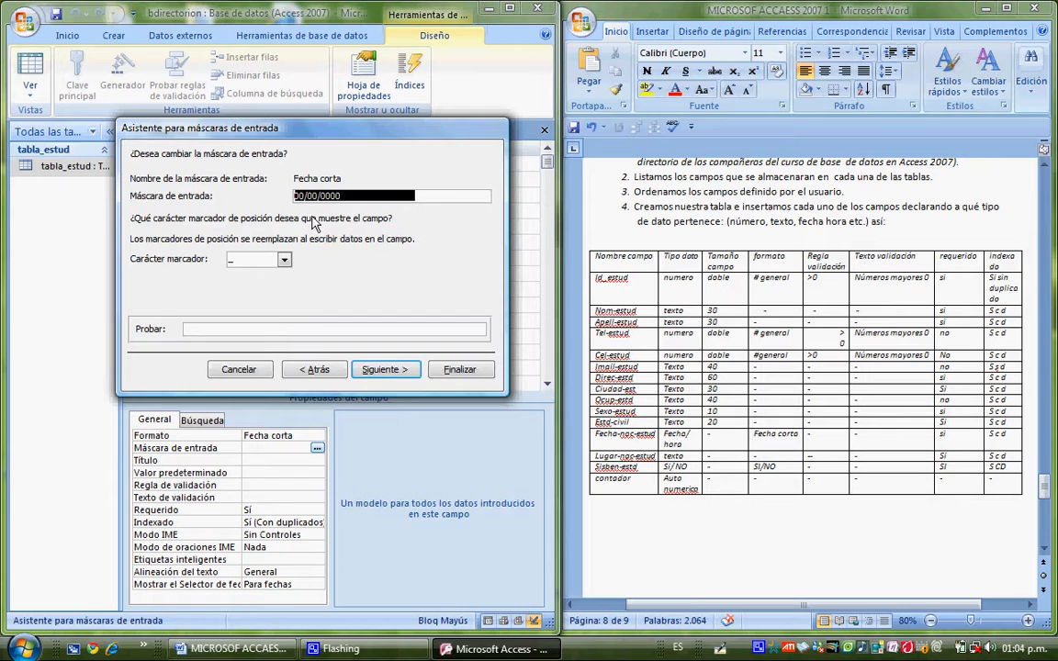
Keep the underscore as the mask's placeholder character and finish the input mask for fecha_nacimiento_estud.
left_click(285, 259)
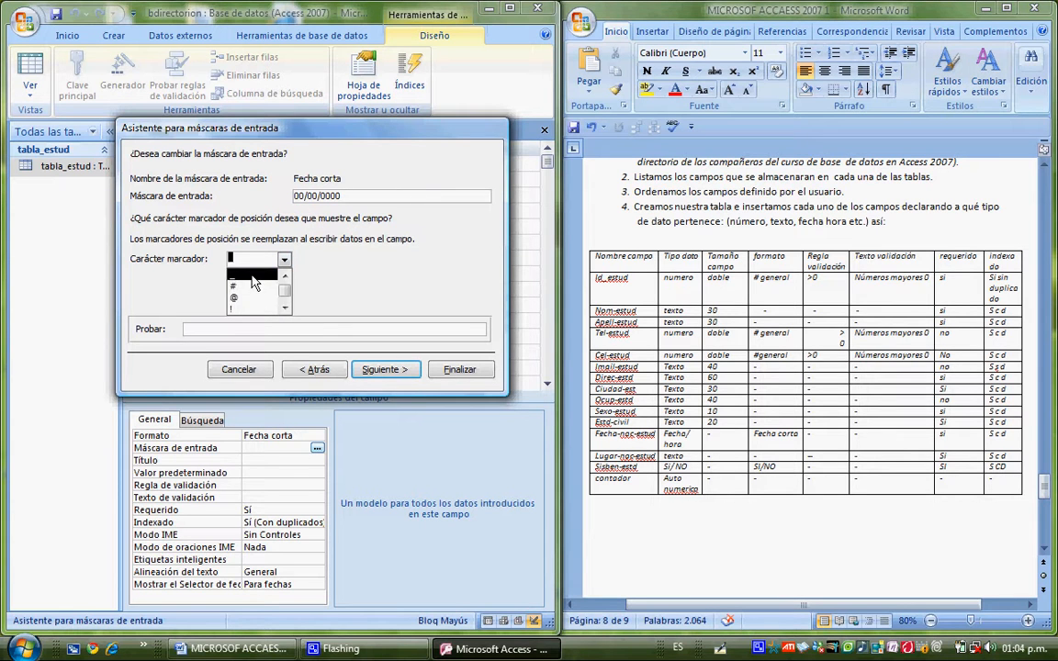
key("Up")
key("Return")
left_click(385, 371)
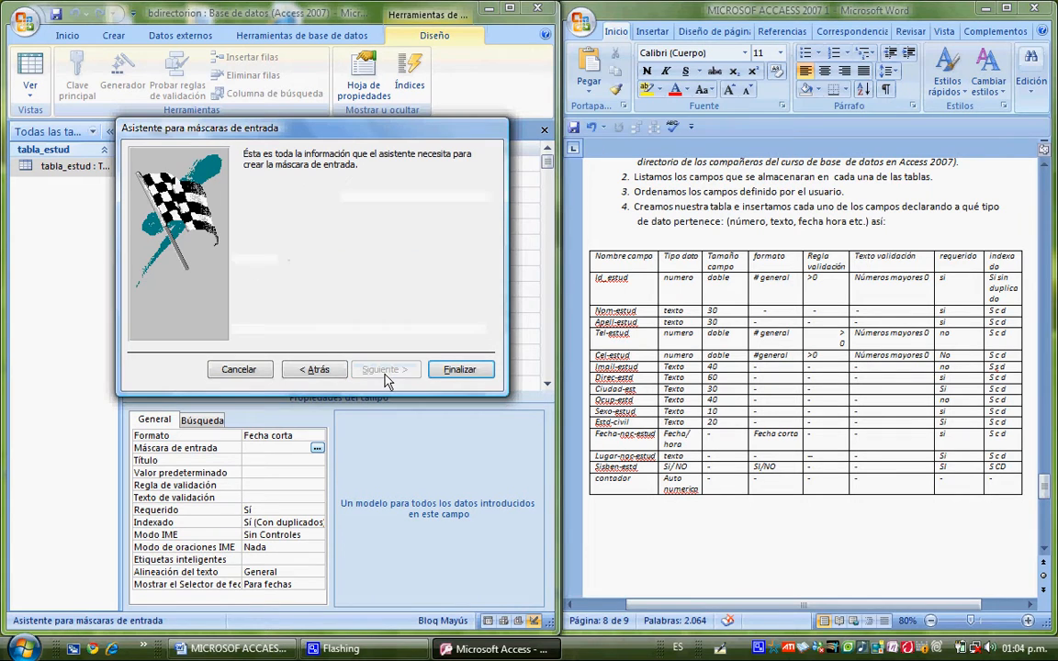
left_click(459, 369)
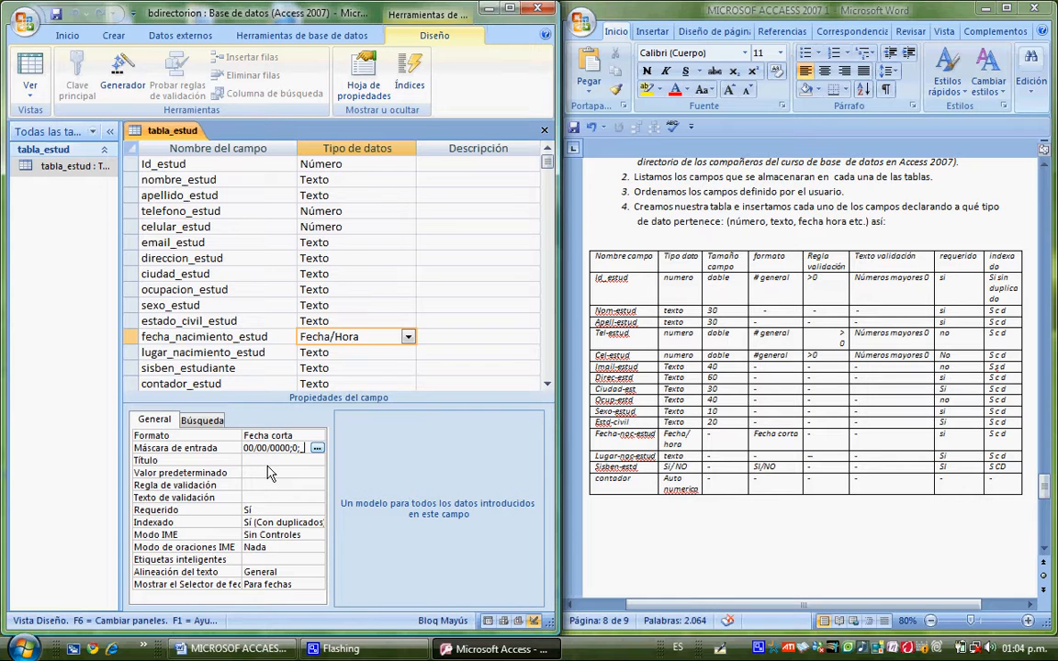
Set the title of the fecha_nacimiento_estud field to FECHA NACIMIENTO.
key("Return")
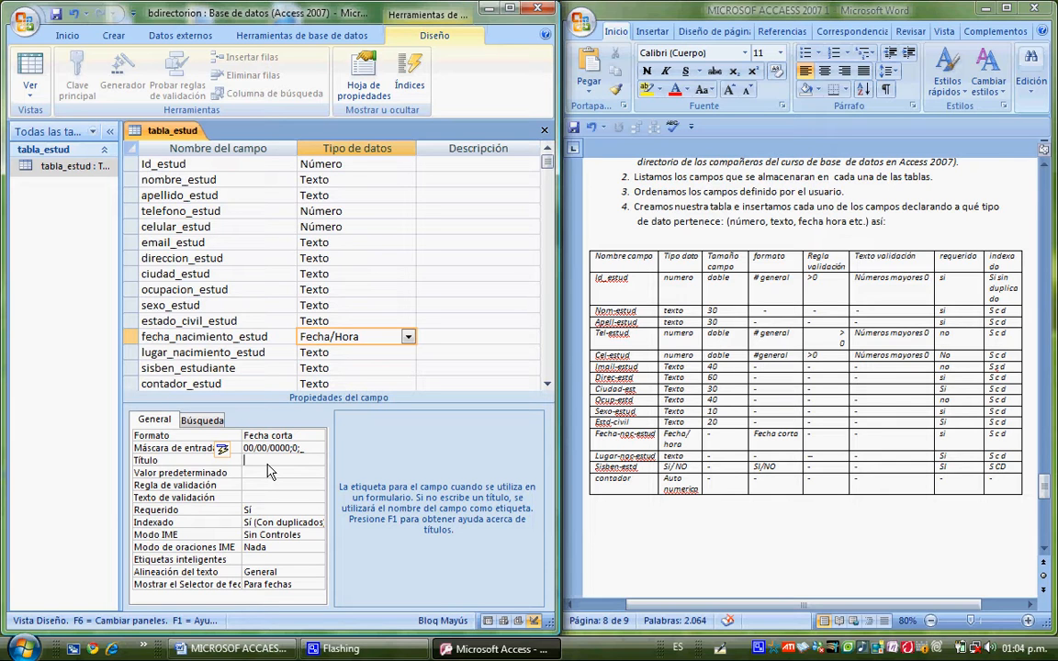
type("FEC")
type("HA NACI")
type("MIENTO")
Check the required and indexing settings of the fecha_nacimiento_estud field.
left_click(285, 510)
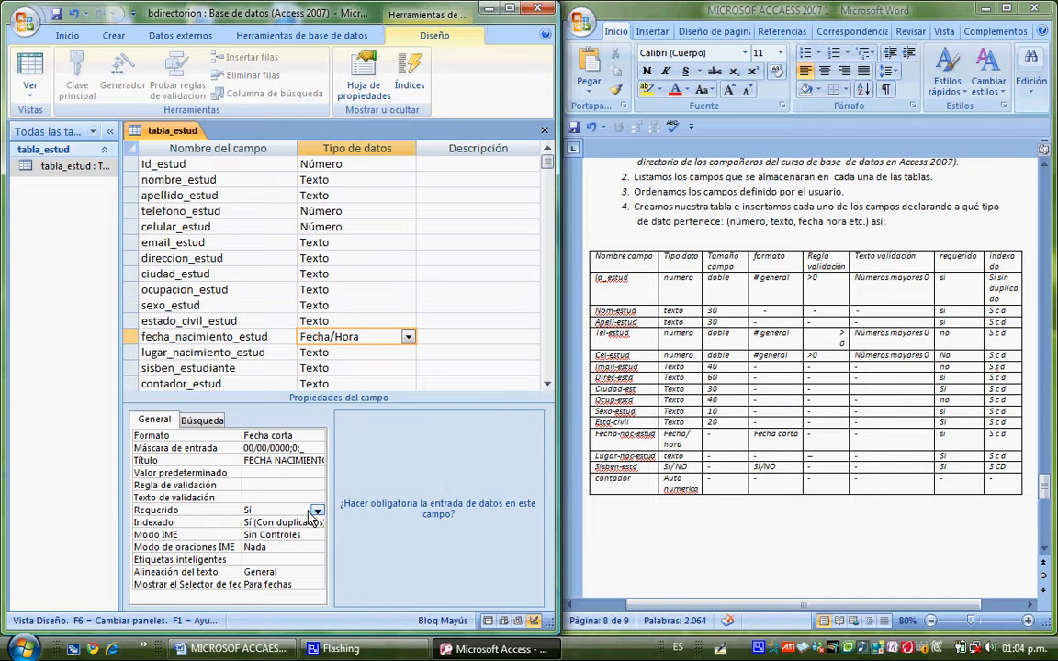
left_click(319, 510)
left_click(317, 524)
left_click(317, 522)
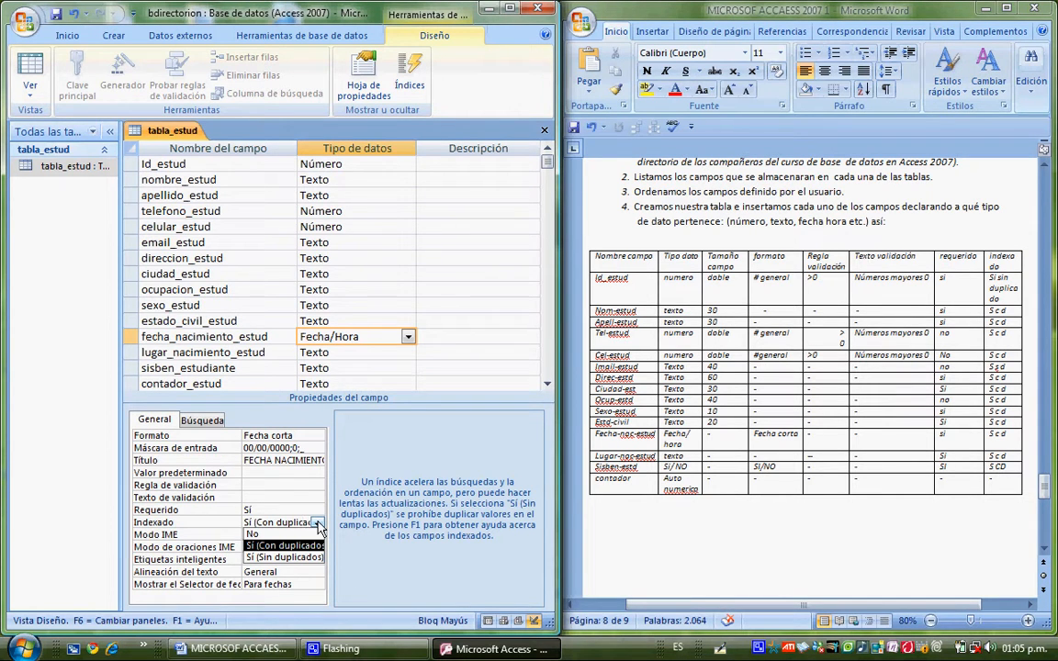
left_click(318, 524)
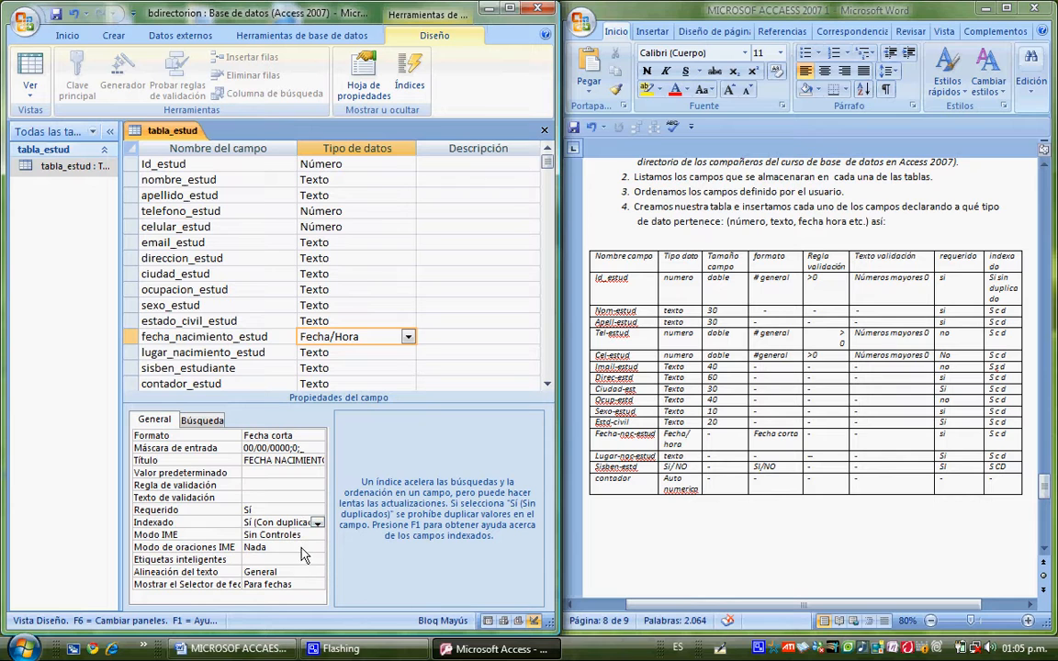
Set the lugar_nacimiento_estud field's data type to Texto and its size to 40.
double_click(350, 357)
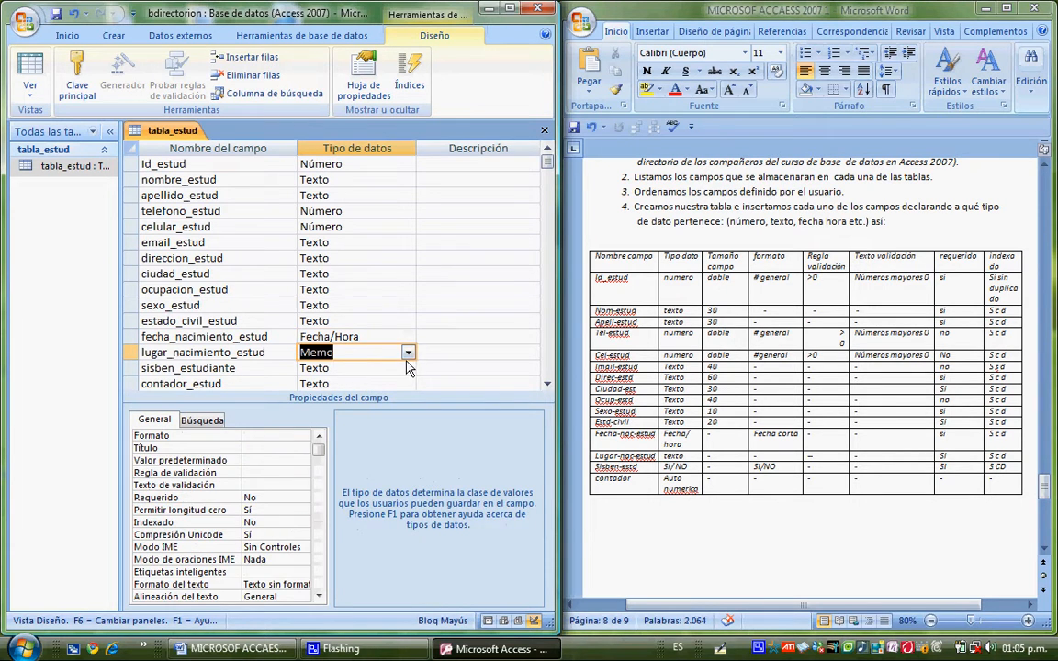
left_click(408, 354)
left_click(368, 370)
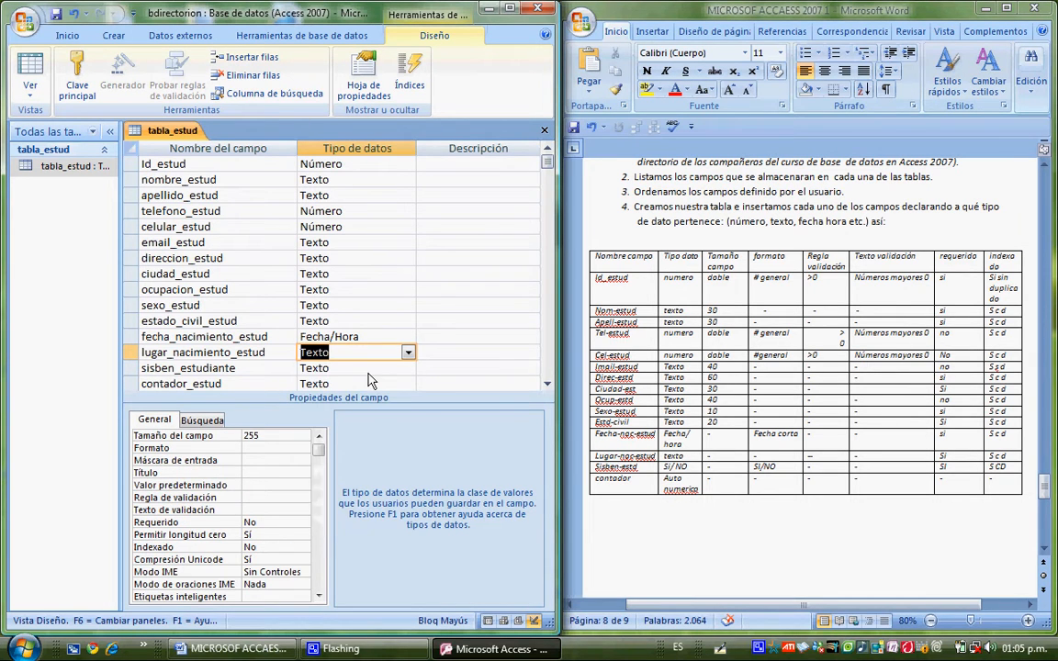
left_click(280, 439)
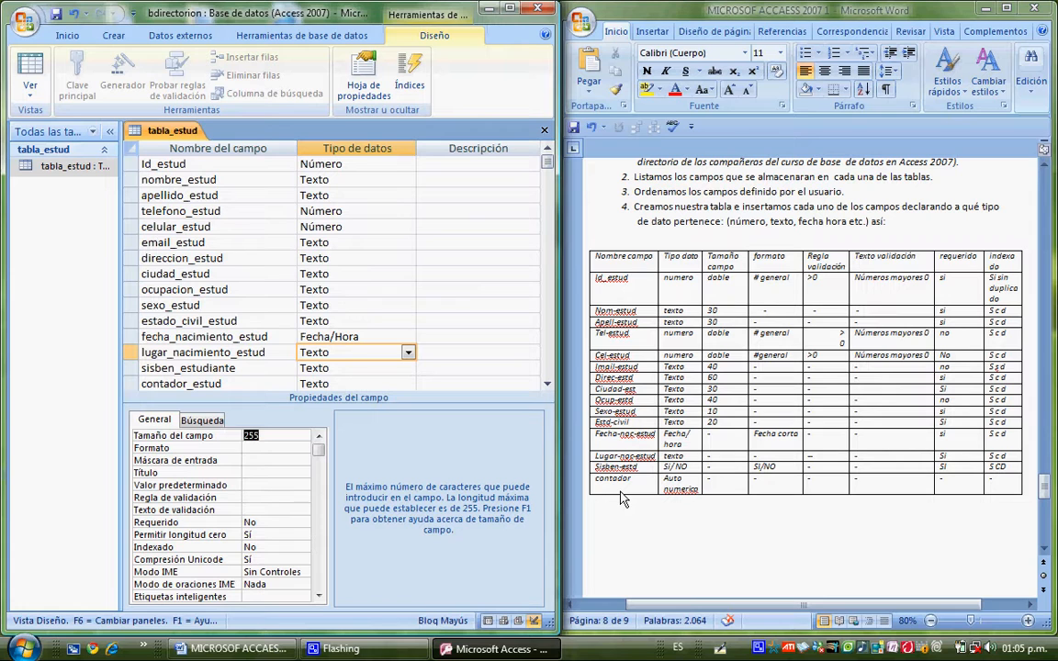
type("40")
Set the title of the lugar_nacimiento_estud field to LUGAR NACIMIENTO.
left_click(259, 474)
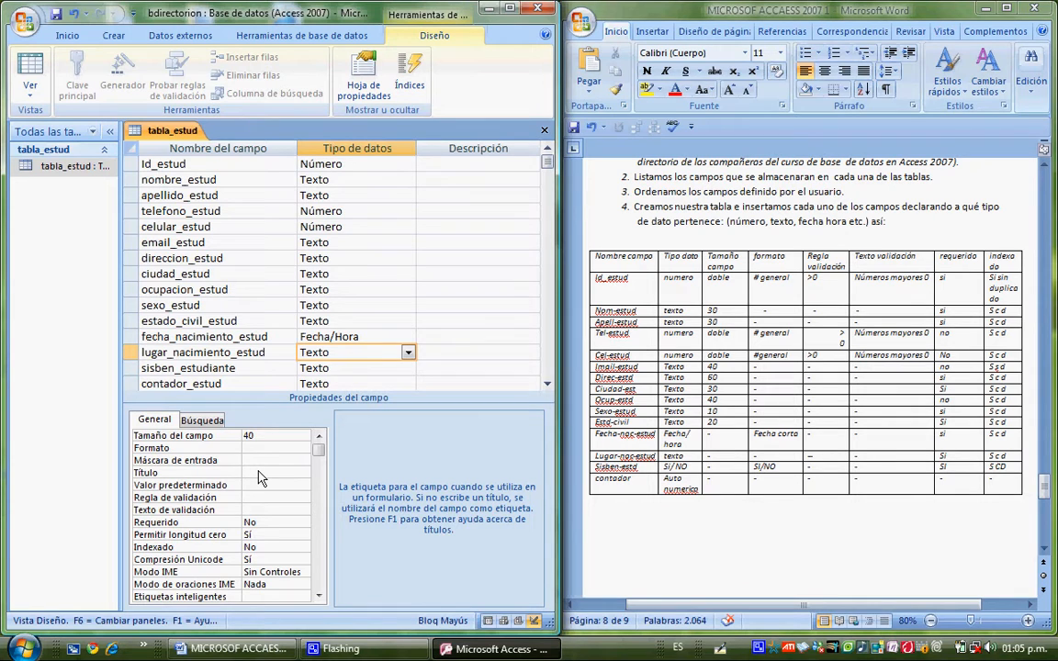
type("Lu")
type("GAR NA")
type("CIMIENT")
type("O")
left_click(284, 497)
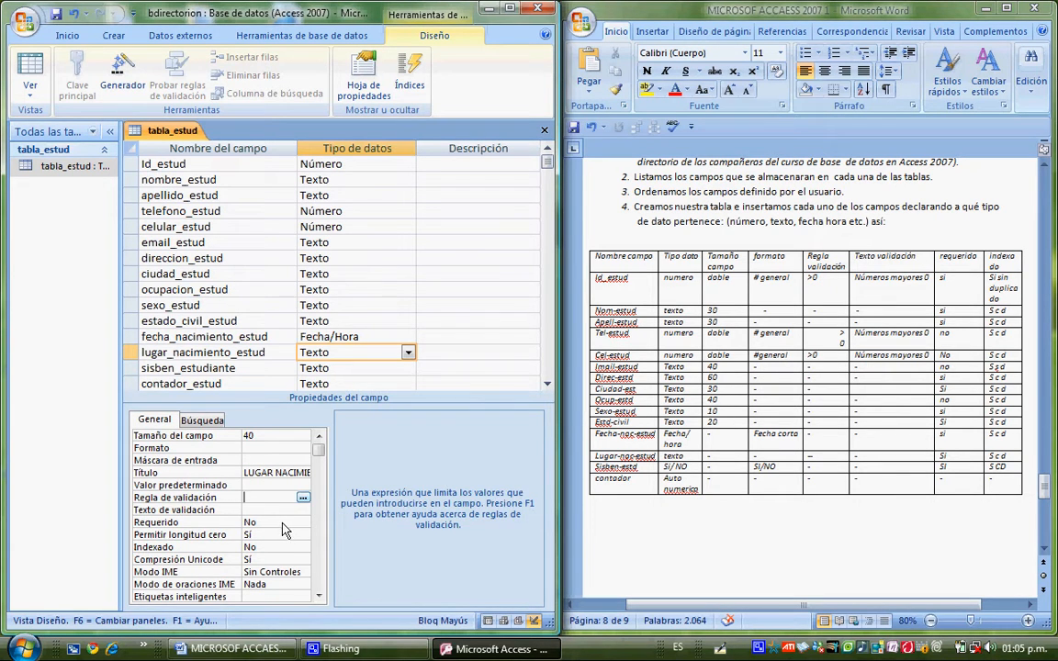
Make the lugar_nacimiento_estud field required and set its indexing to Sí (Con duplicados).
left_click(283, 523)
left_click(304, 522)
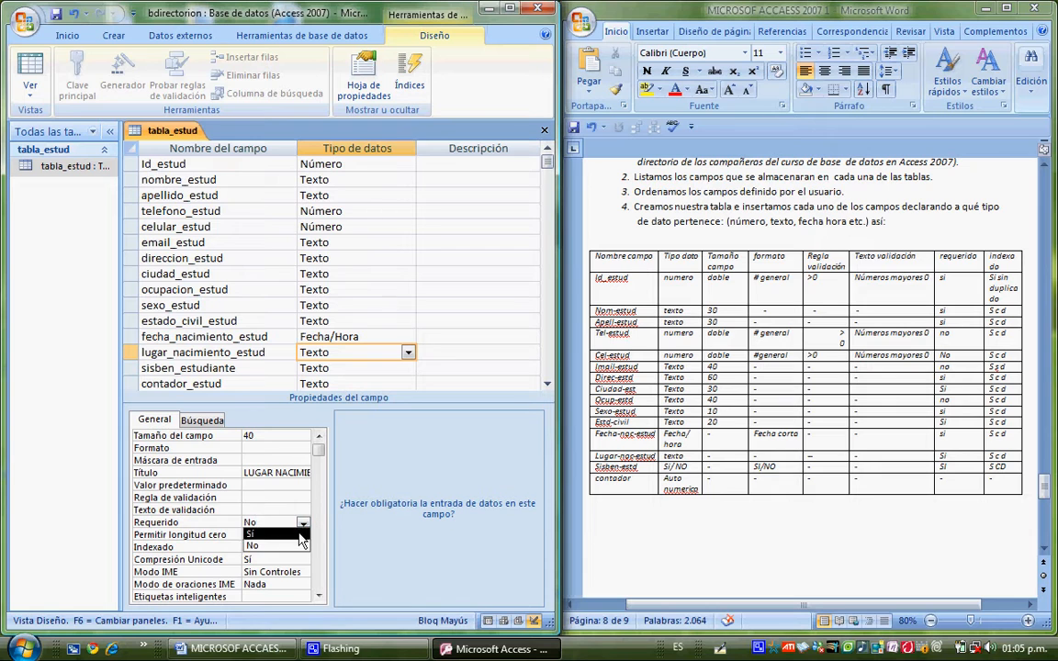
left_click(300, 535)
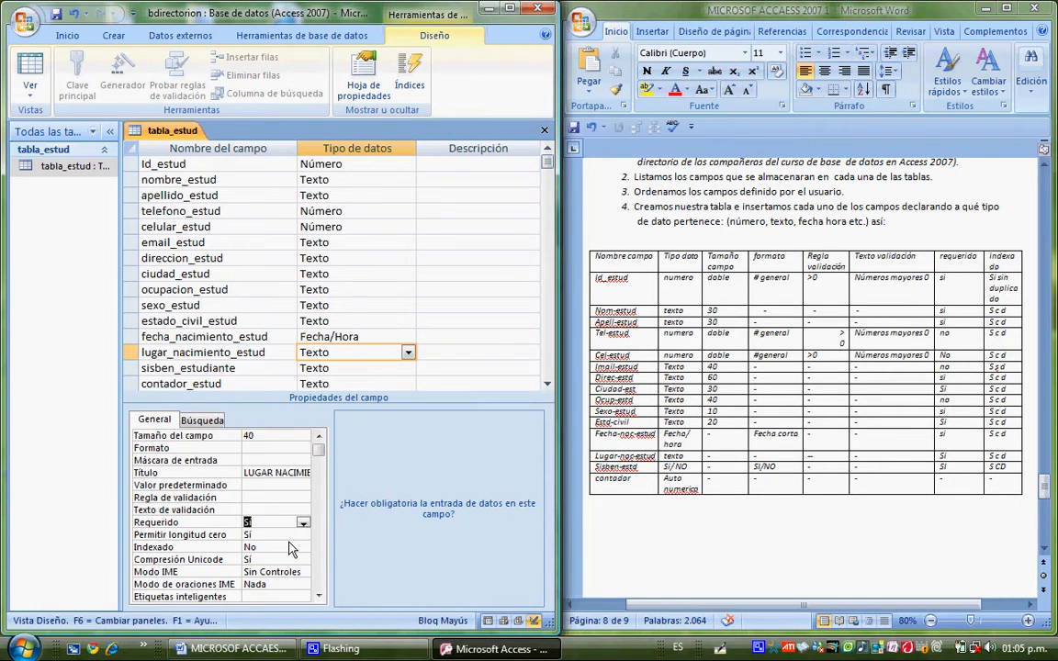
left_click(276, 547)
left_click(304, 548)
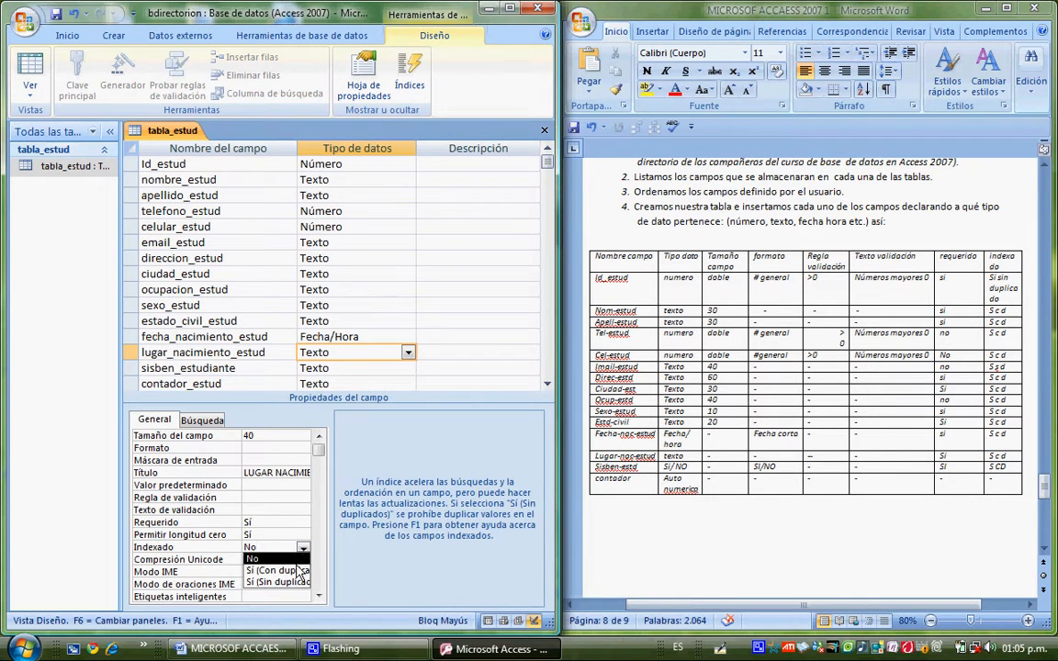
left_click(292, 570)
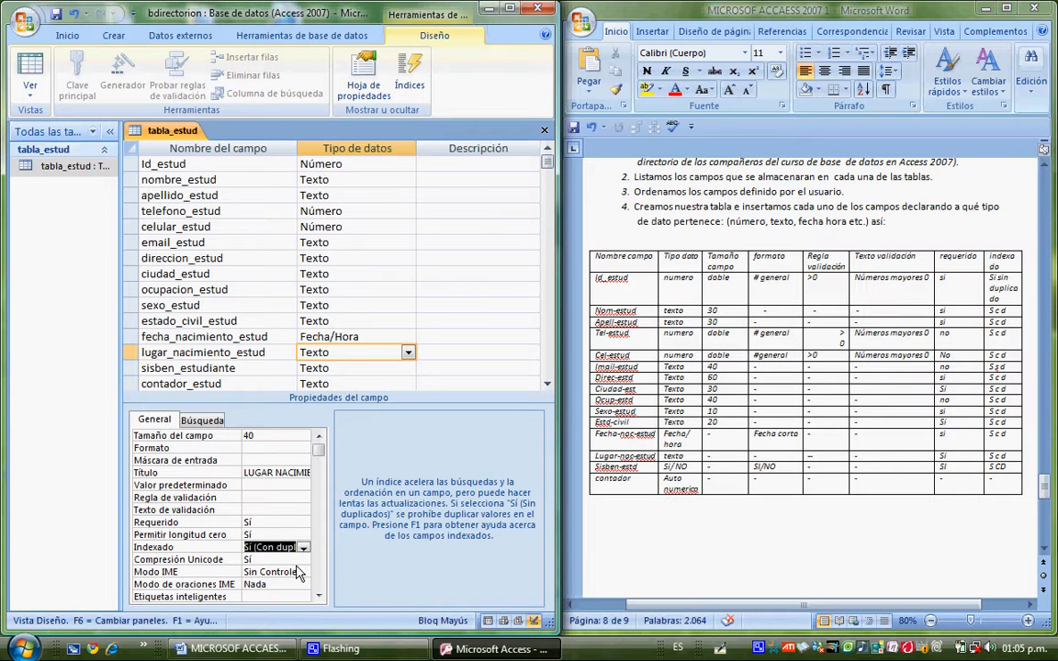
Change the data type of the sisben_estudiante field to Sí/No.
left_click(356, 352)
left_click(402, 368)
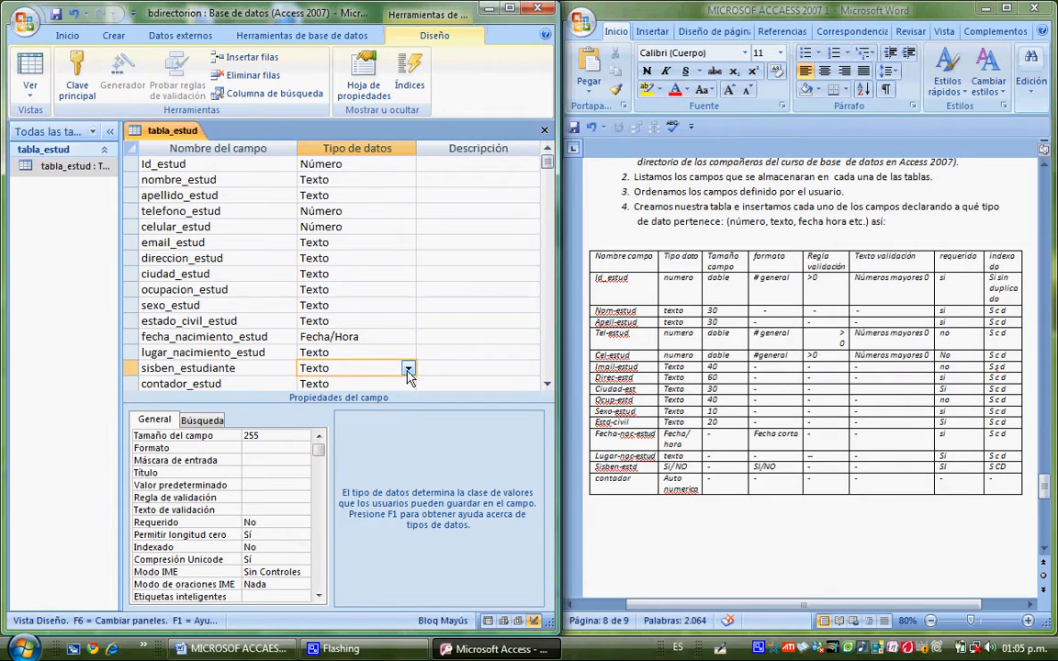
left_click(407, 370)
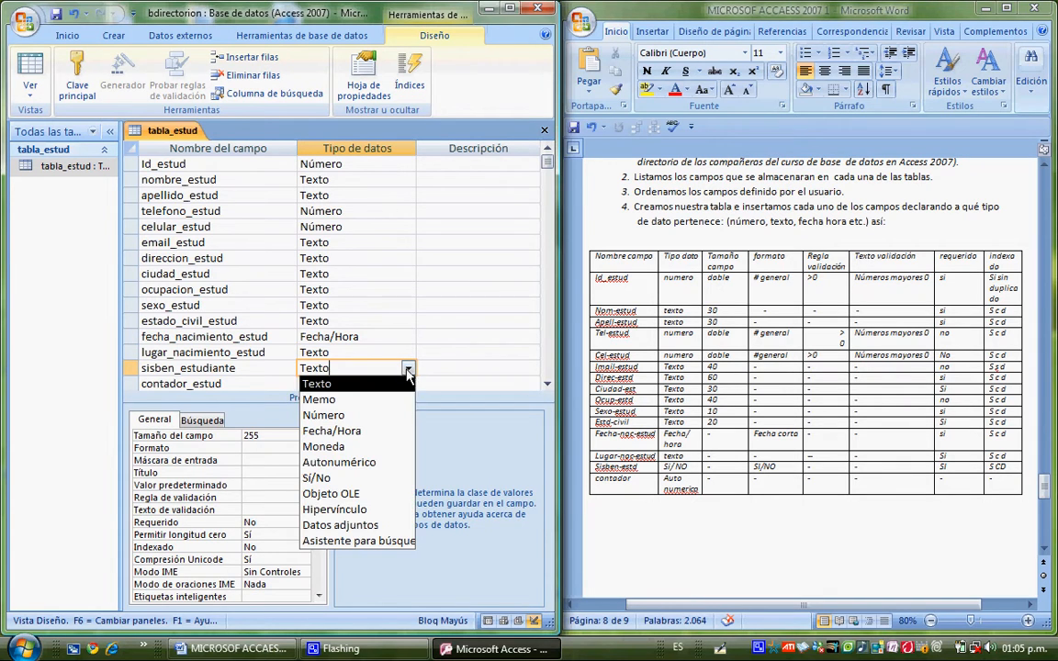
left_click(336, 479)
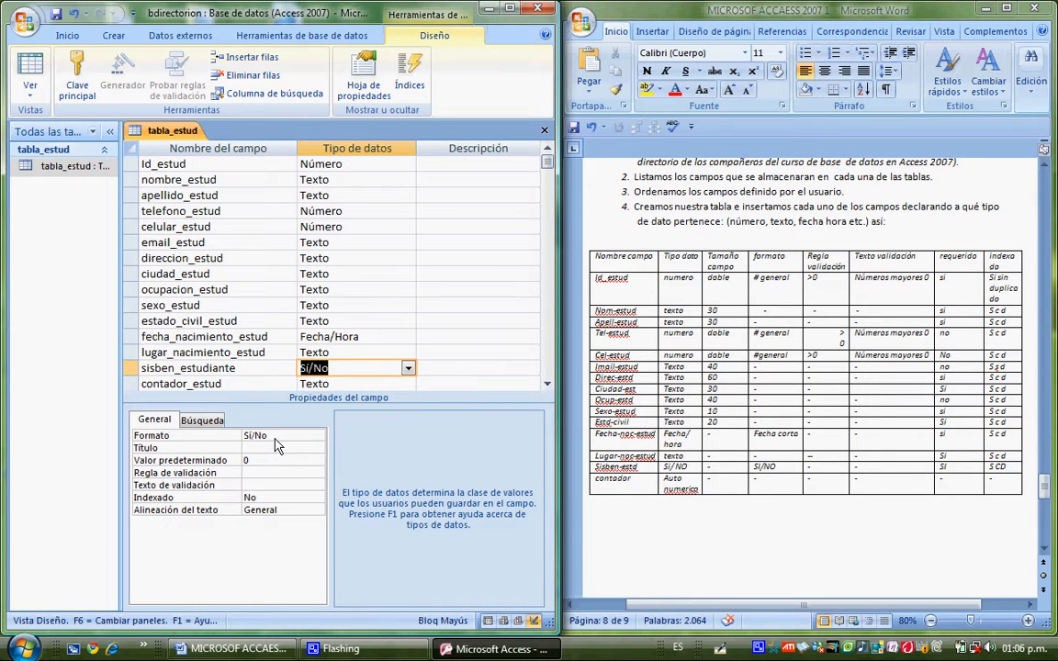
Set the sisben_estudiante field's indexing to Sí (Con duplicados) and its title to TIENE SISBEN.
left_click(258, 501)
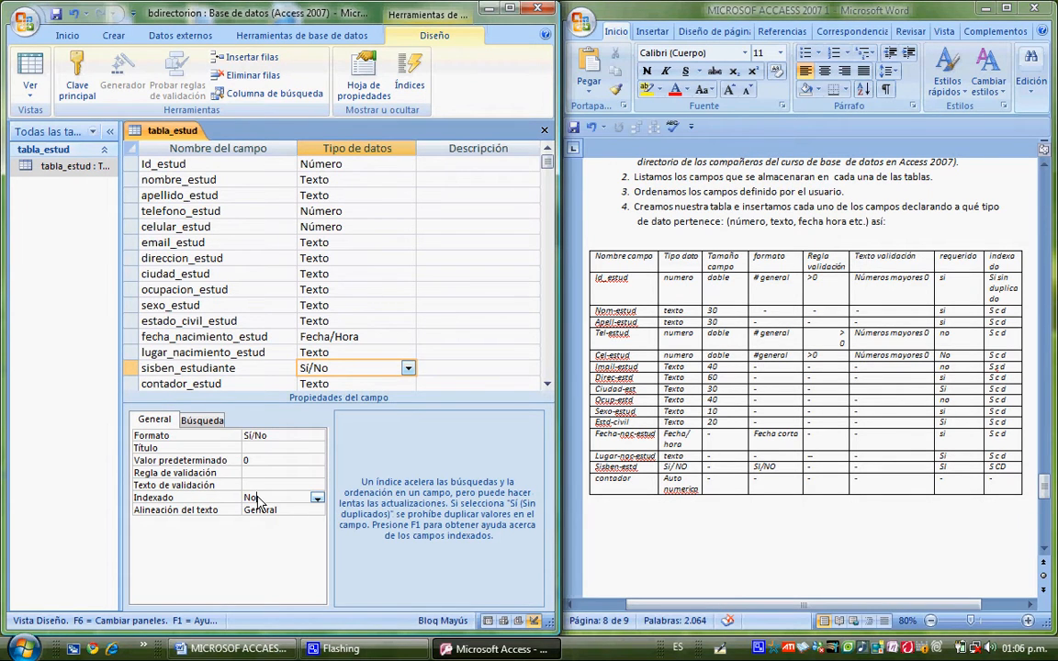
left_click(316, 501)
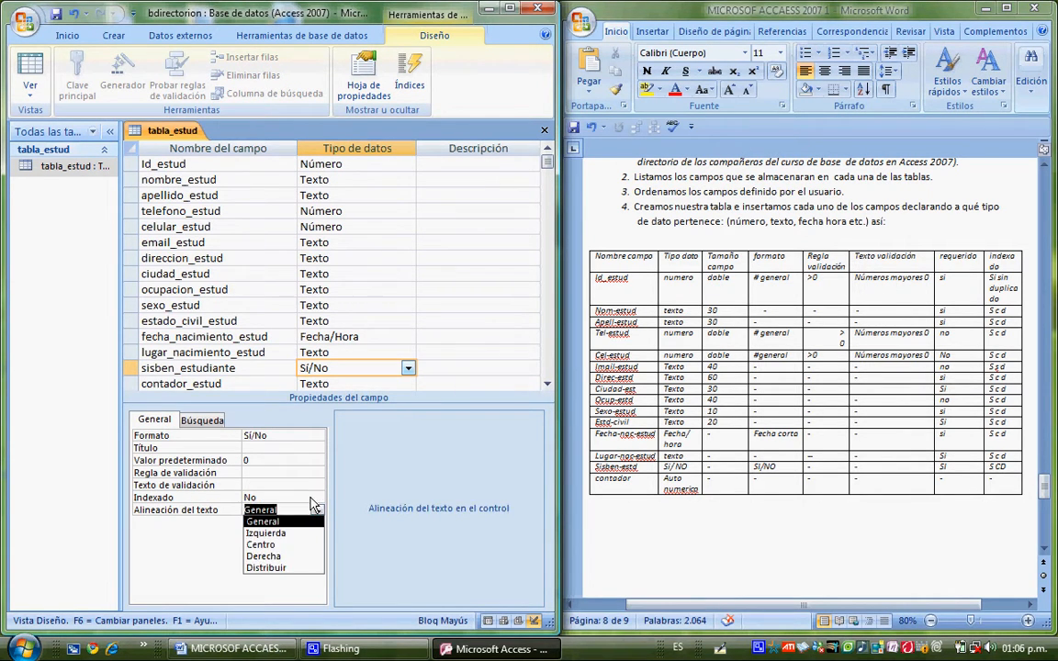
left_click(312, 503)
left_click(317, 499)
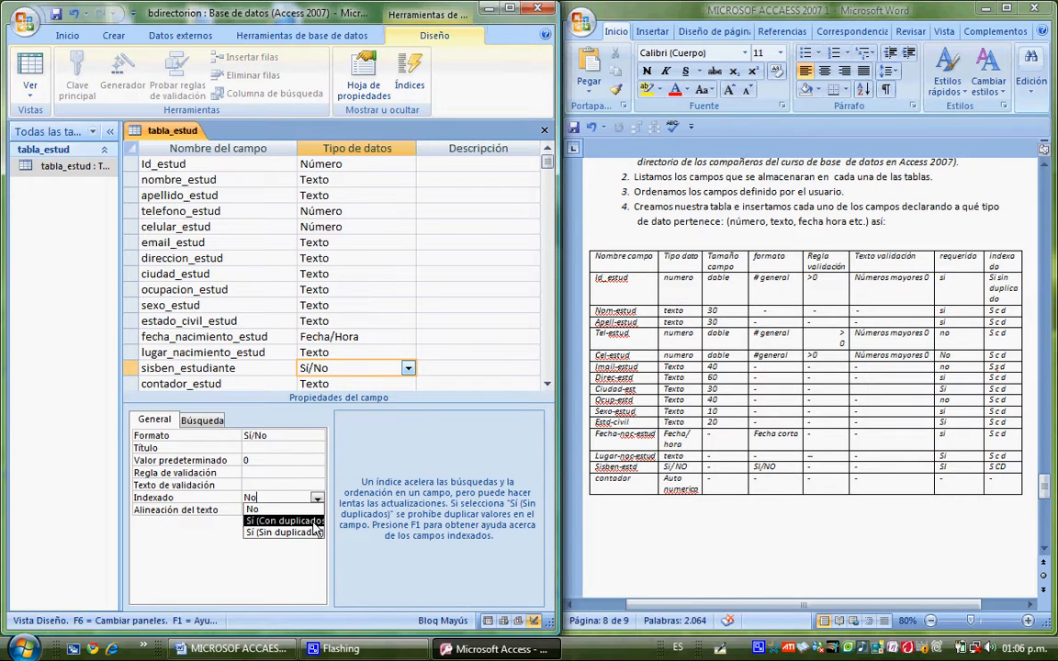
left_click(314, 523)
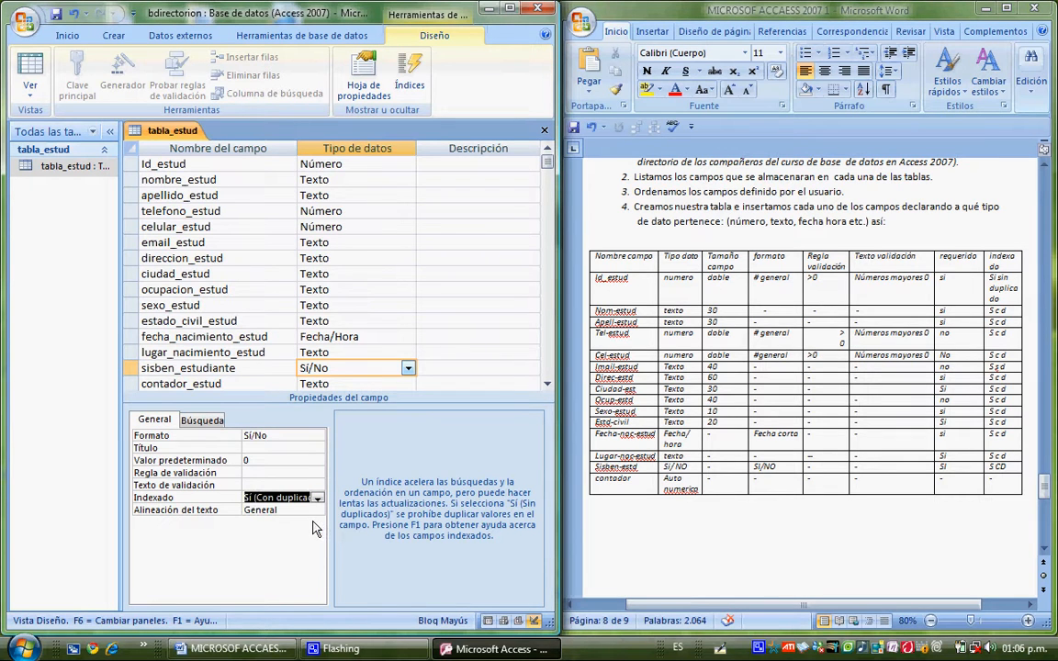
left_click(272, 452)
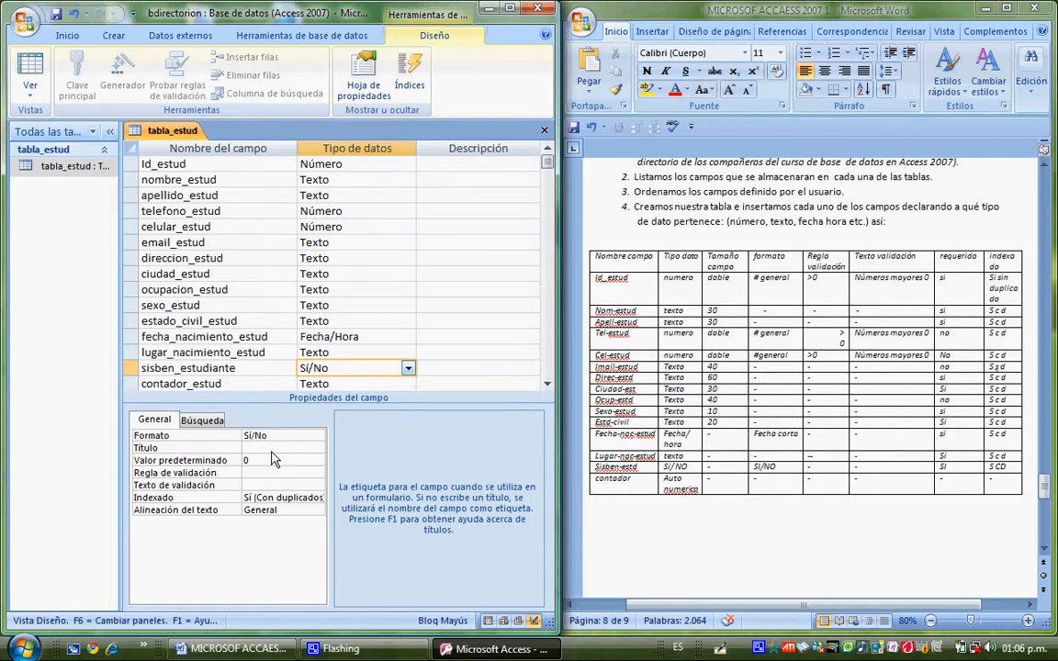
type("TIENE SISBEN")
Change the data type of the contador_estud field to Autonumérico.
left_click(387, 385)
left_click(409, 386)
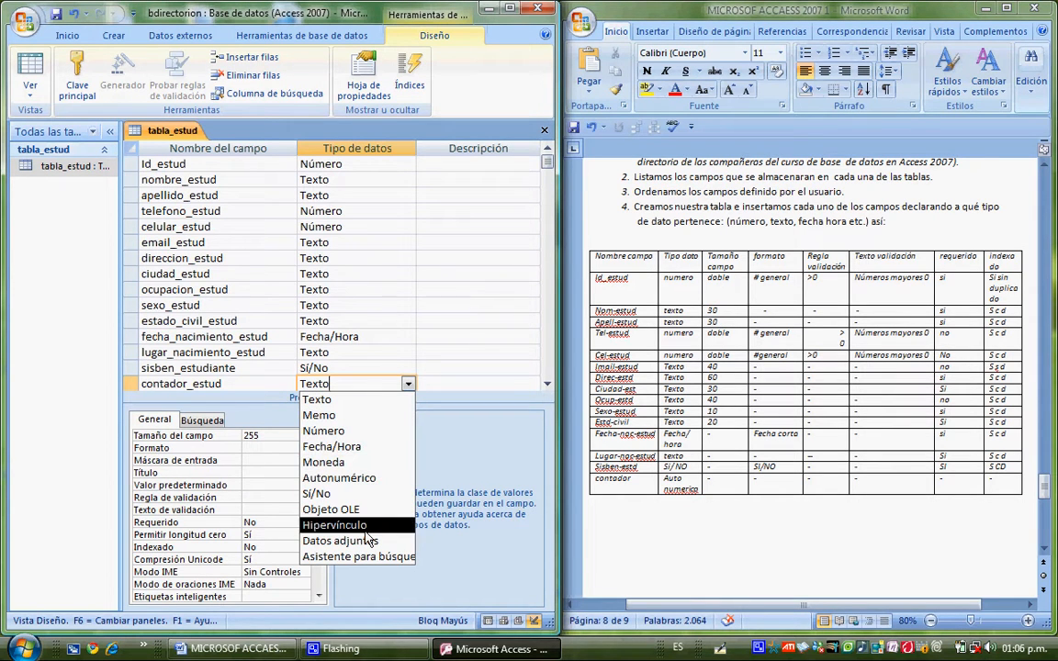
left_click(367, 479)
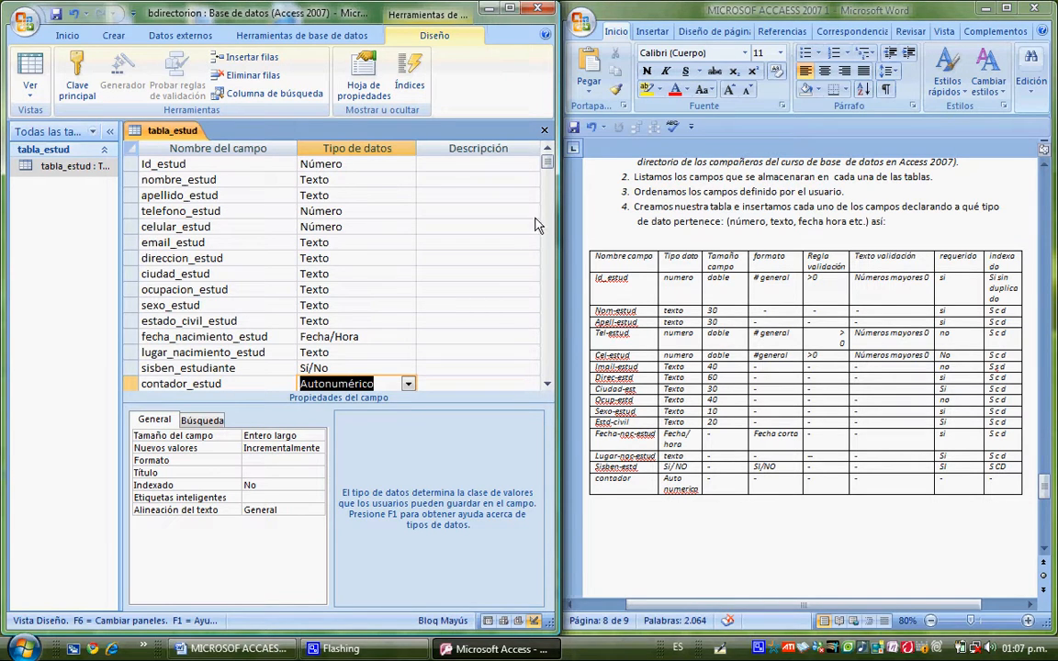
Make the Id_estud field the primary key of tabla_estud.
left_click(475, 167)
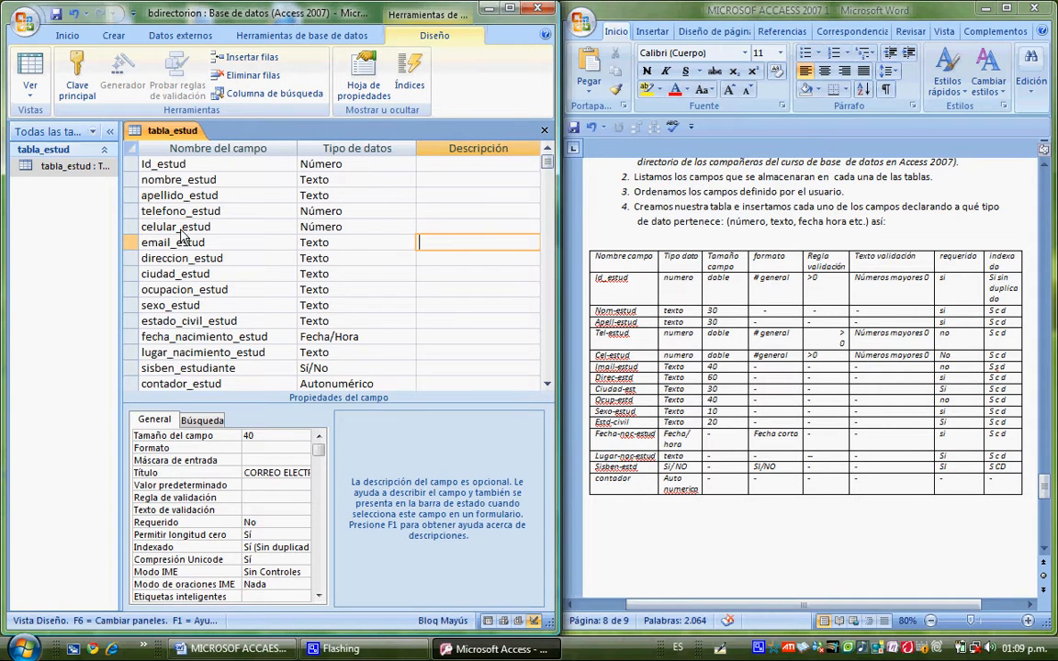
left_click(131, 165)
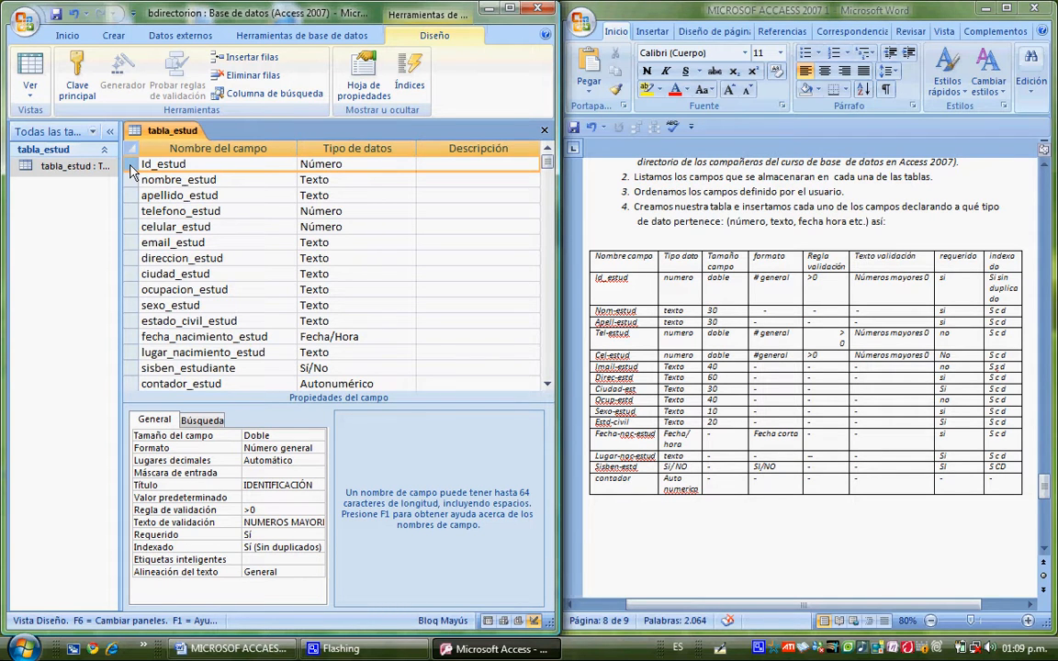
left_click(77, 83)
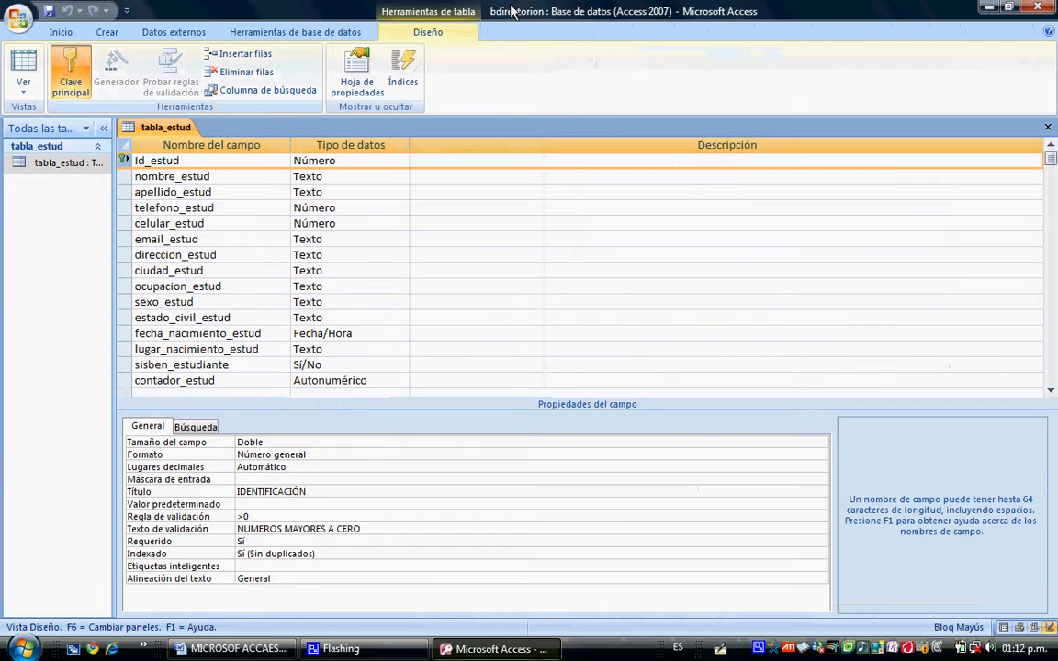
Collapse and restore the tabla_estud group and the navigation pane, and review the pane's category and group filter options.
left_click(98, 148)
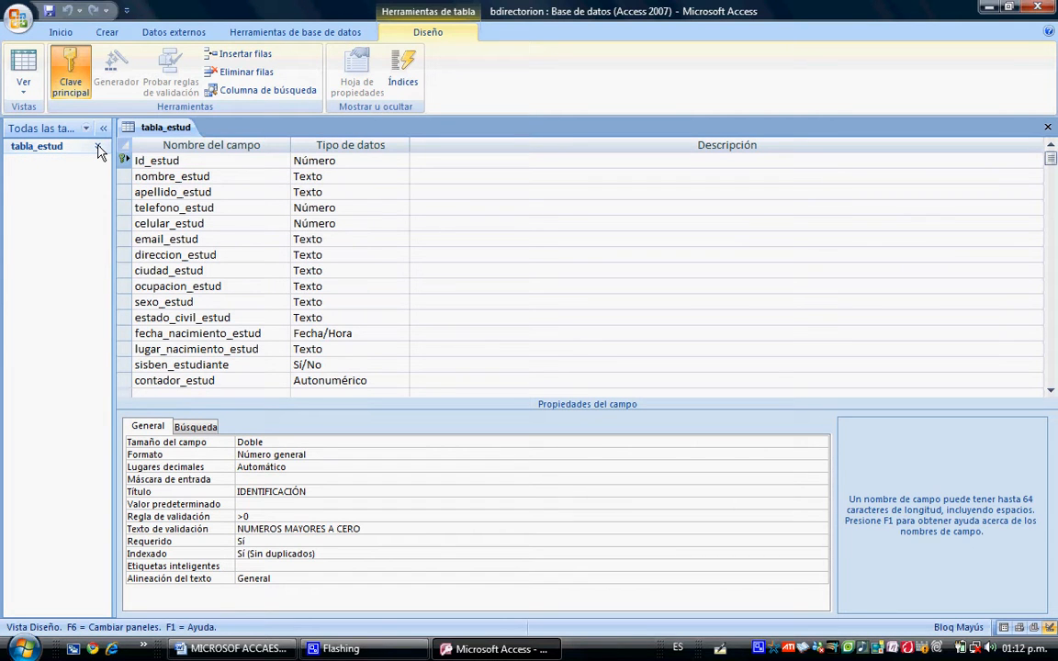
left_click(99, 148)
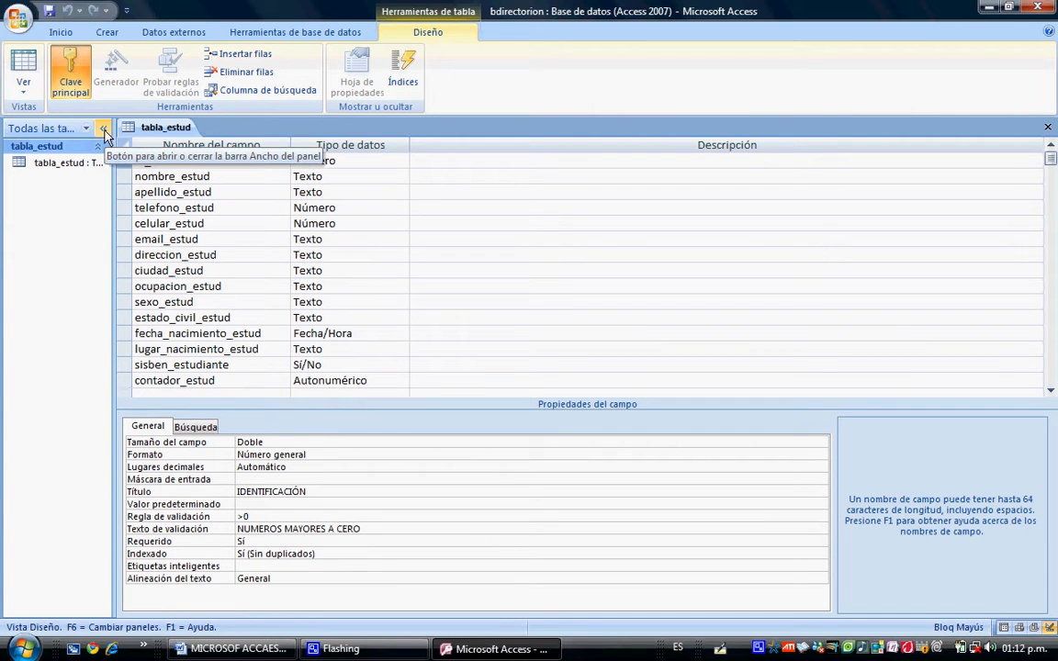
left_click(104, 130)
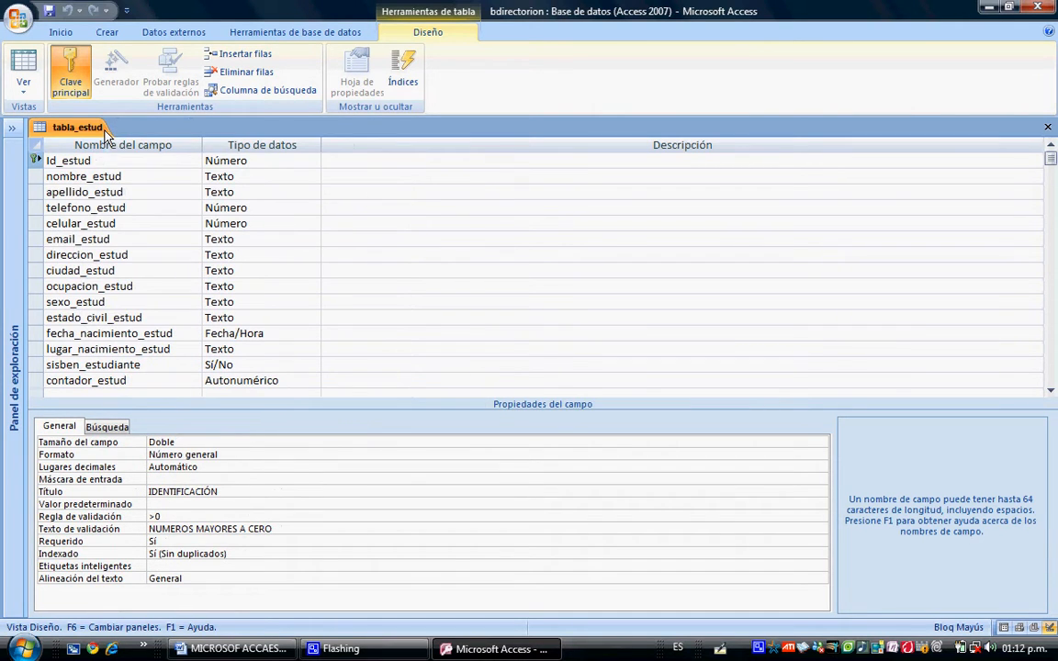
left_click(12, 130)
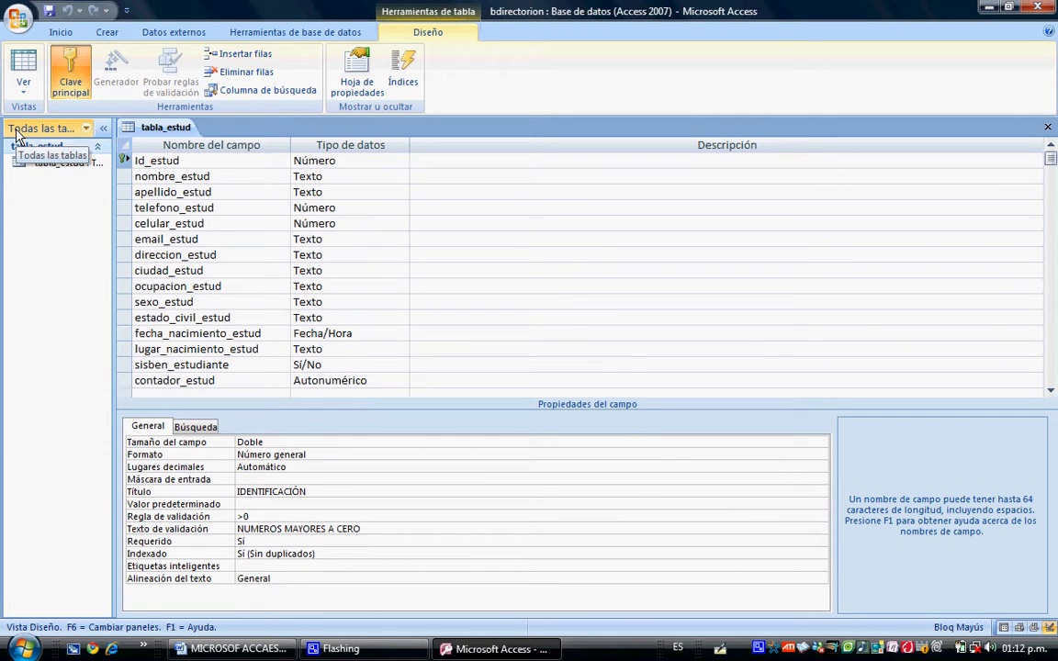
left_click(87, 128)
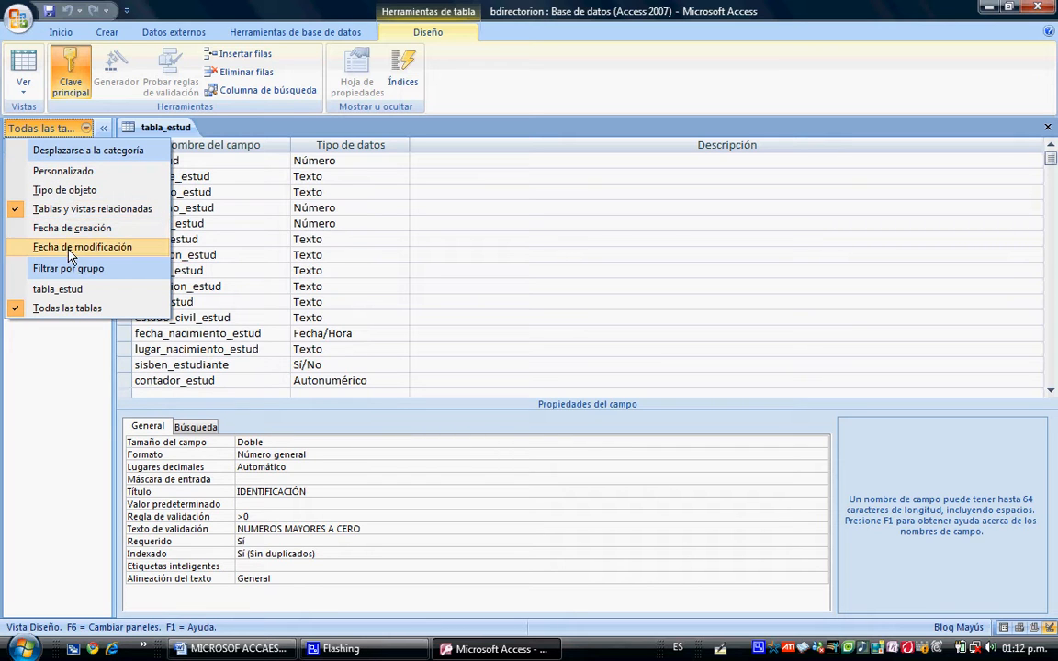
left_click(88, 129)
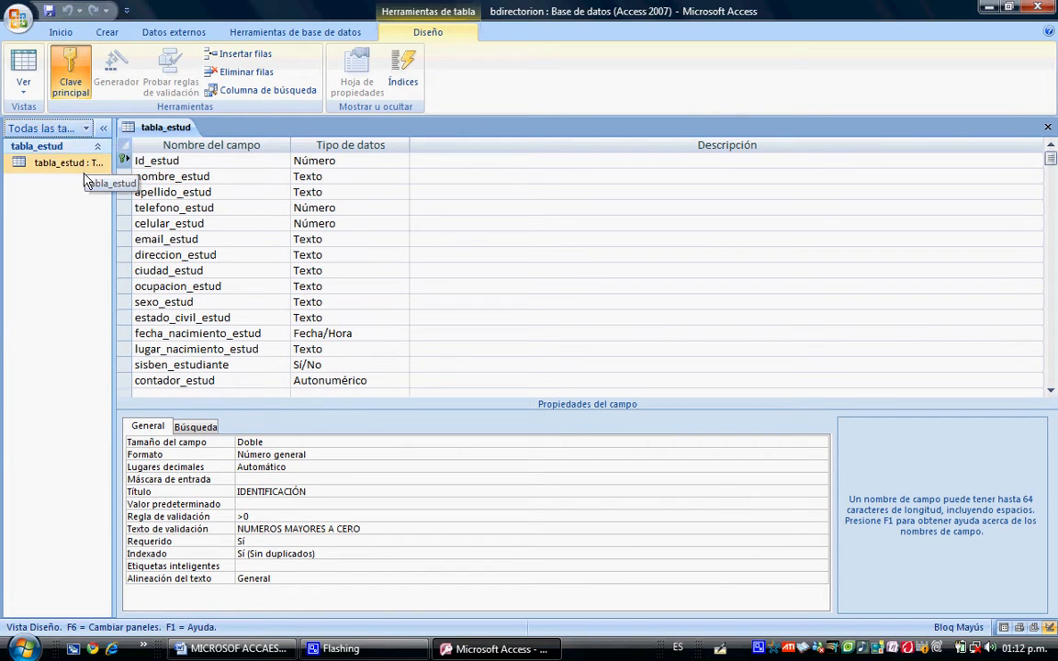
Switch tabla_estud to Vista Hoja de datos and look over its columns from the last field back to IDENTIFICACIÓN.
left_click(23, 89)
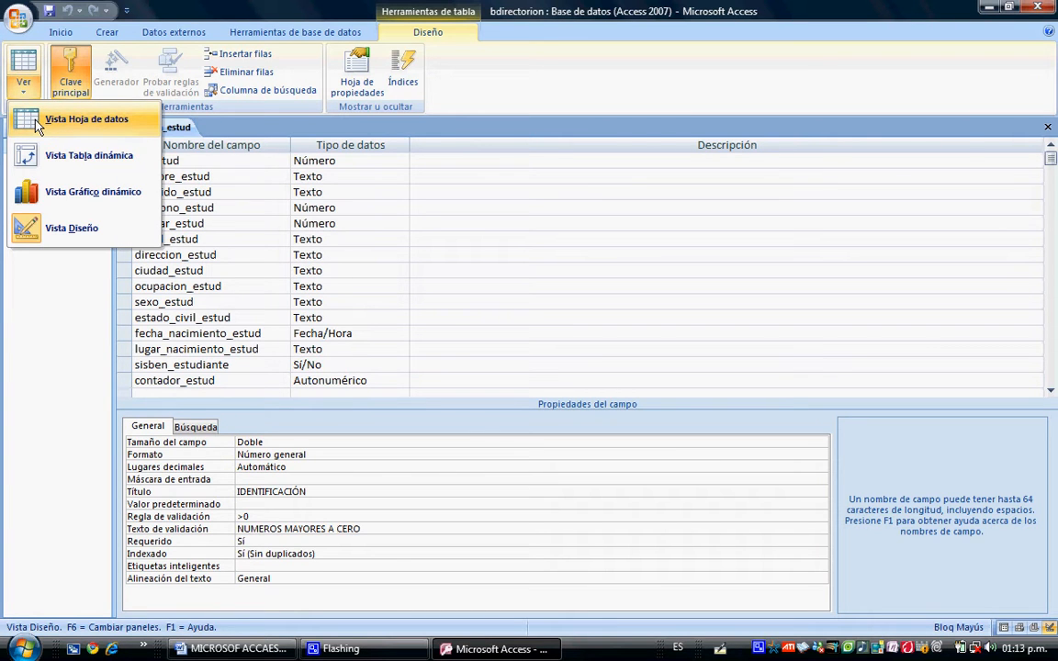
left_click(35, 126)
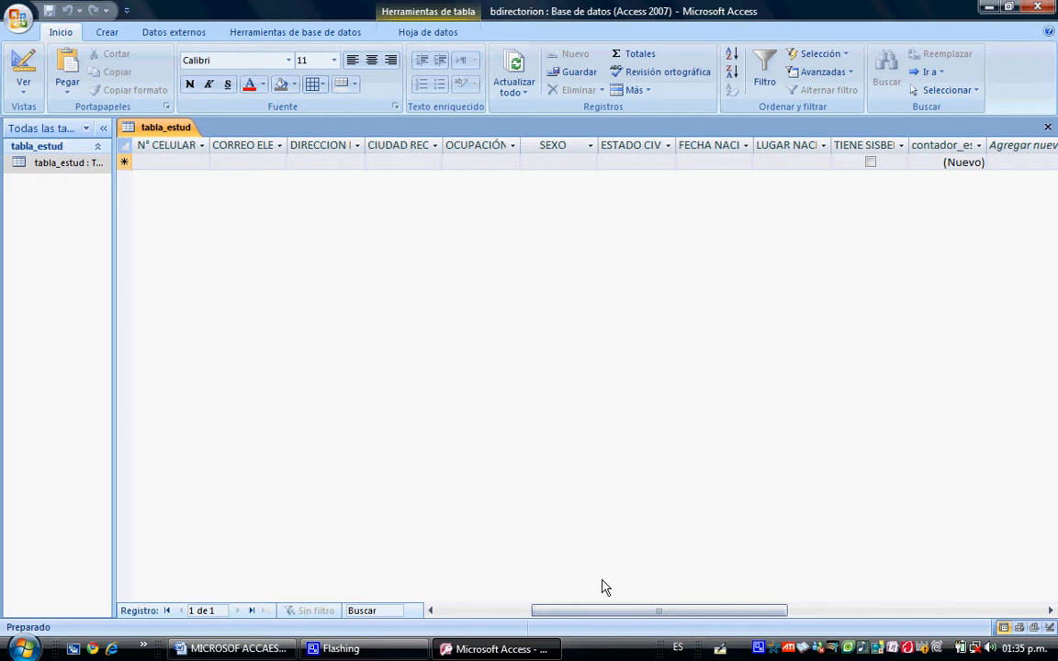
left_click_drag(588, 613, 454, 632)
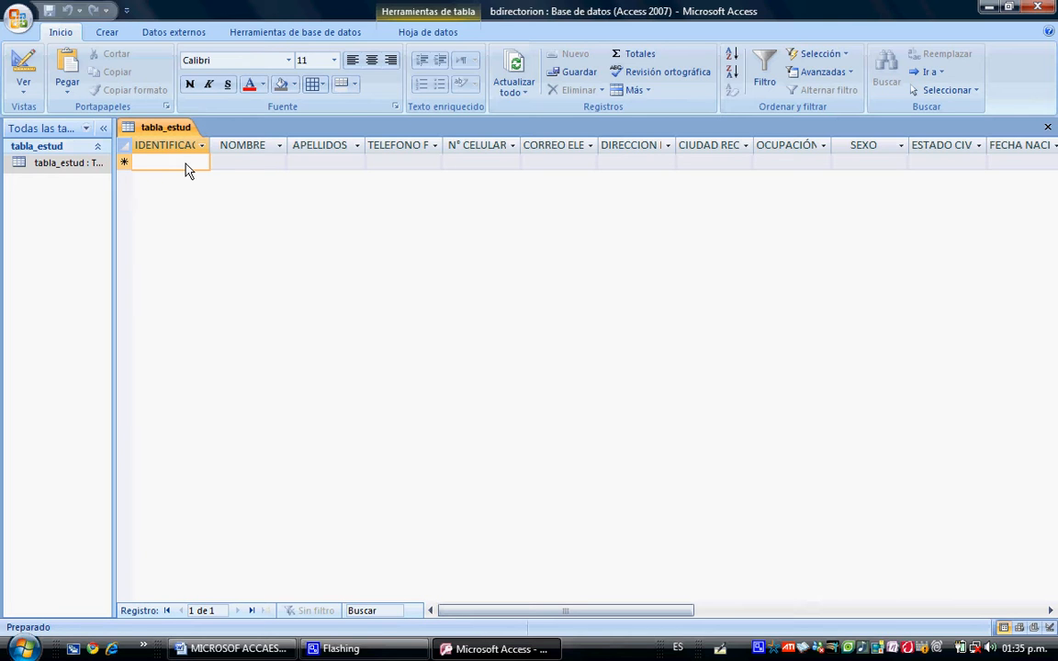
Minimize the database window and close the MICROSOF ACCAESS 2007 1 Word document without saving its changes.
left_click(1000, 7)
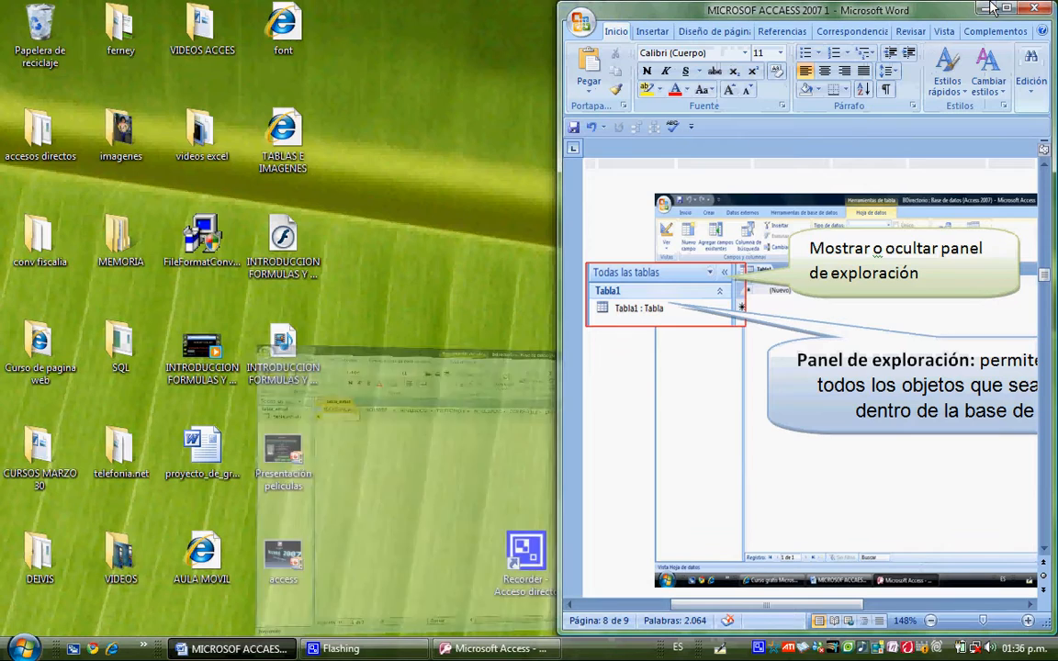
left_click(1037, 9)
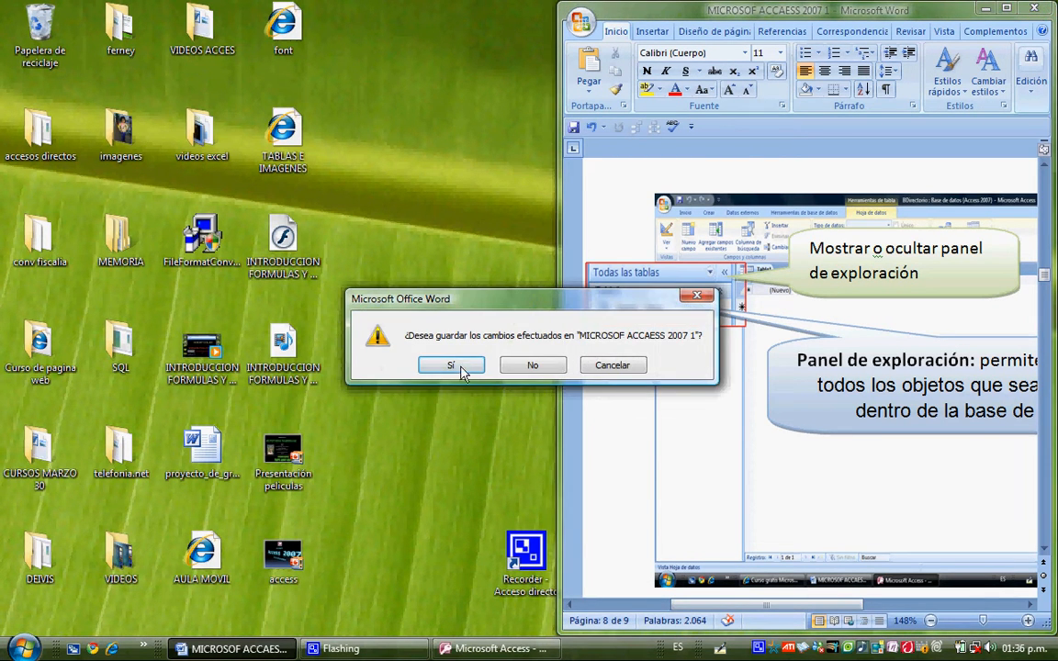
left_click(531, 365)
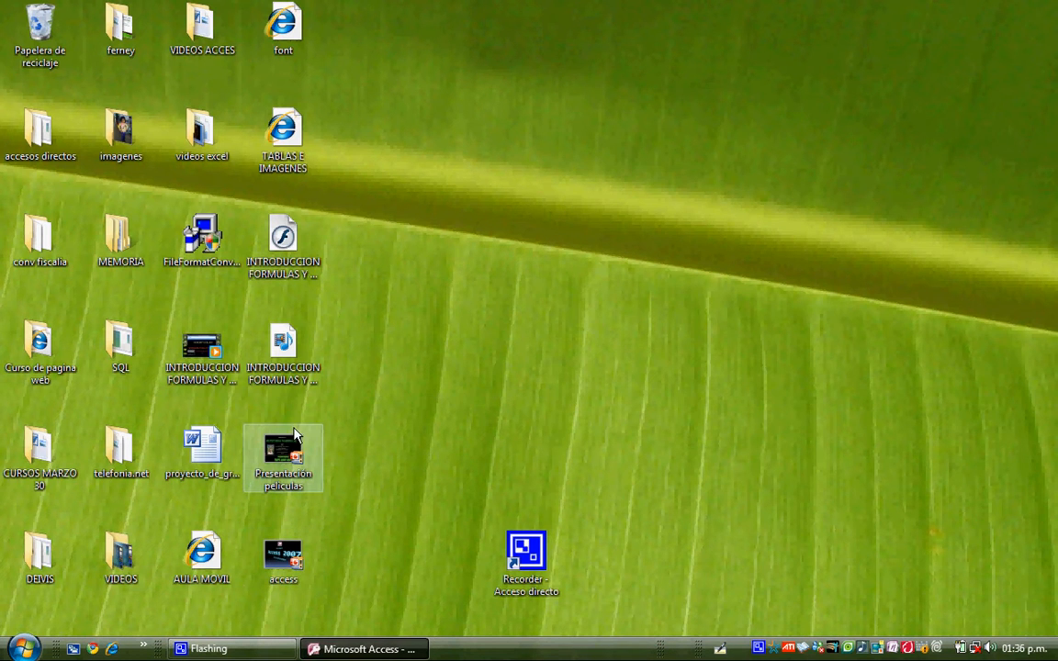
Open the Presentación peliculas slideshow from the desktop and postpone the Office Genuine Advantage notice.
double_click(294, 441)
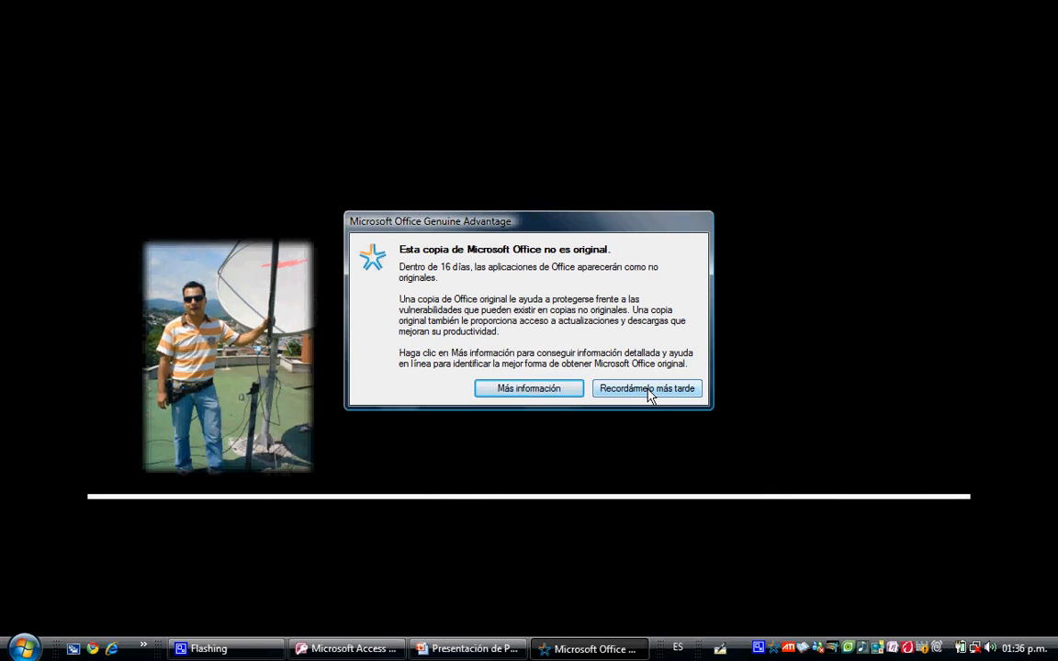
left_click(649, 391)
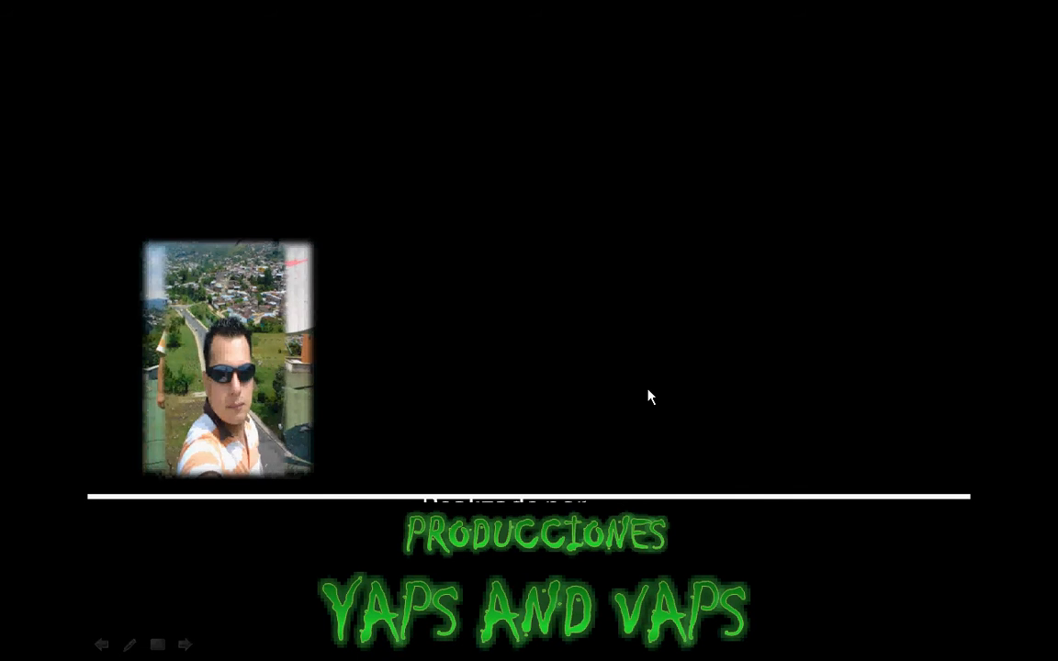